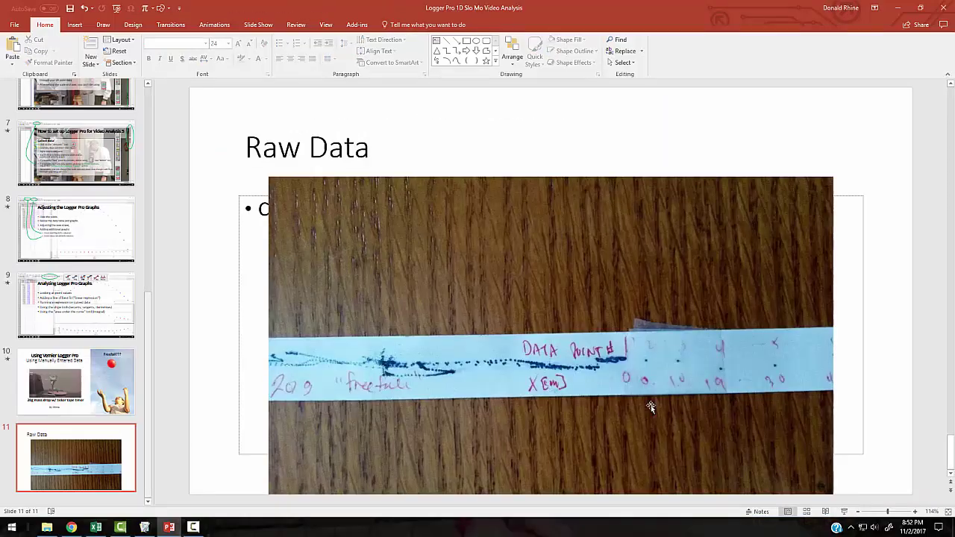
Copy the time and y (cm) values in B13:C41 of the maximized tickertape workbook
click(100, 532)
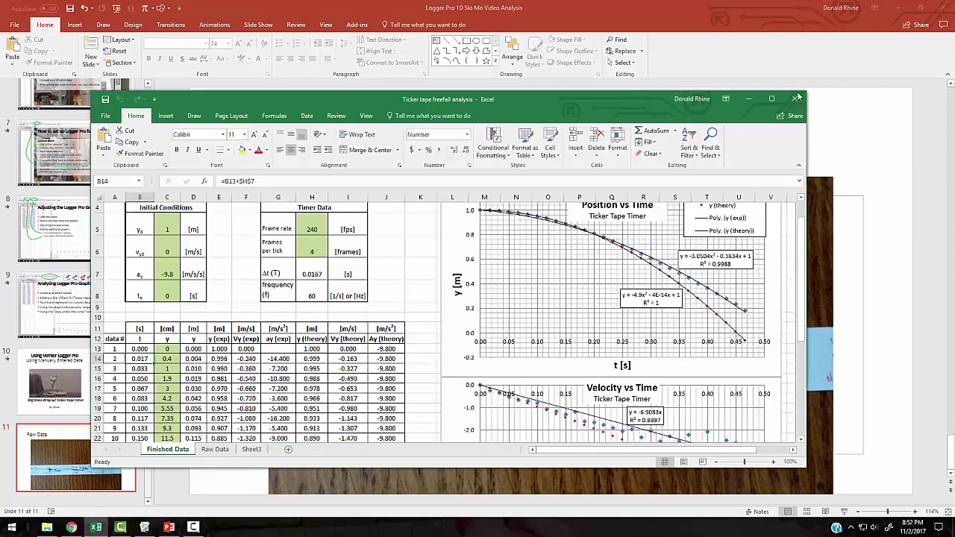
click(772, 98)
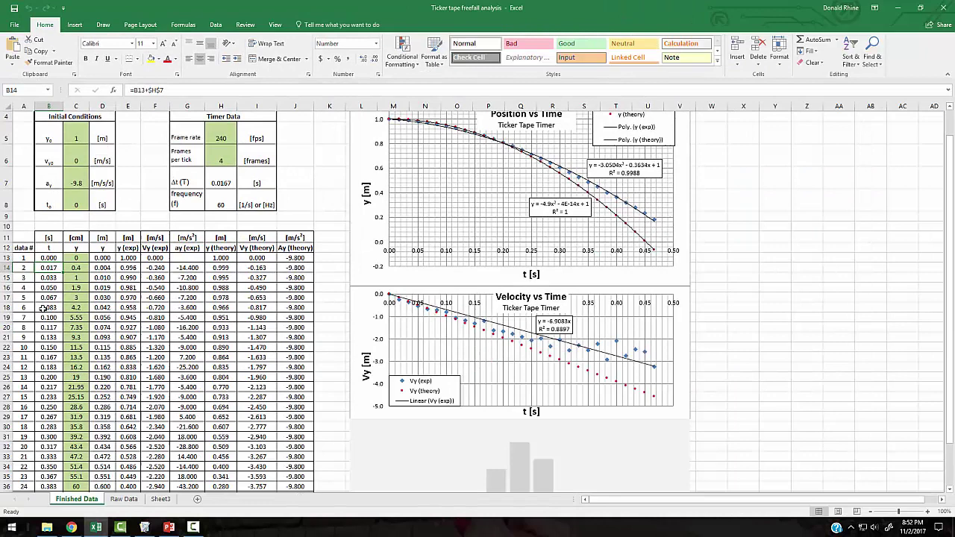
click(52, 258)
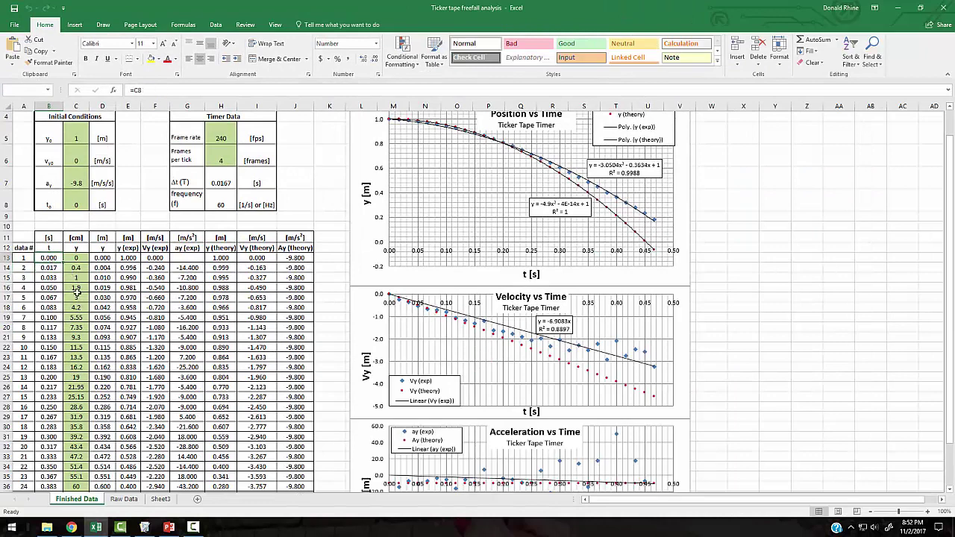
drag(50, 258, 84, 459)
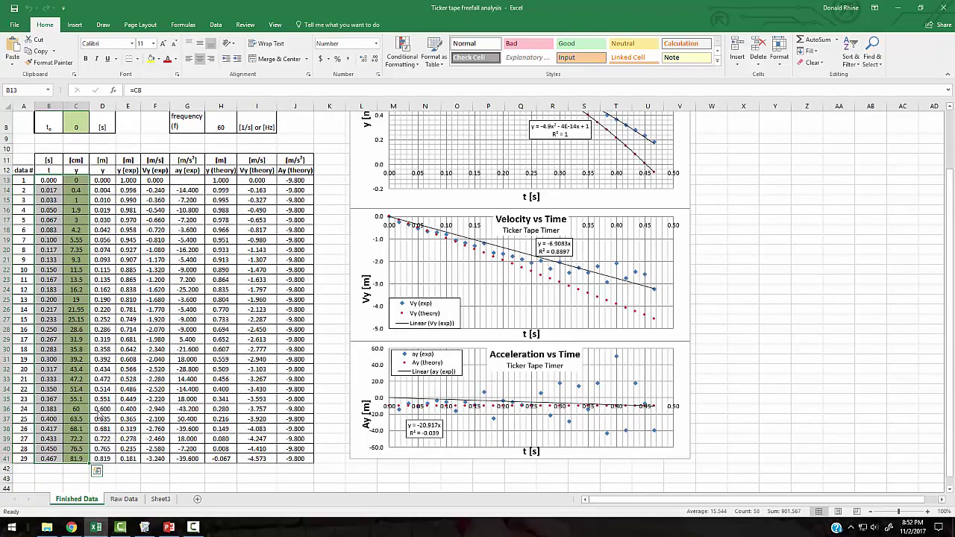
key(ctrl+c)
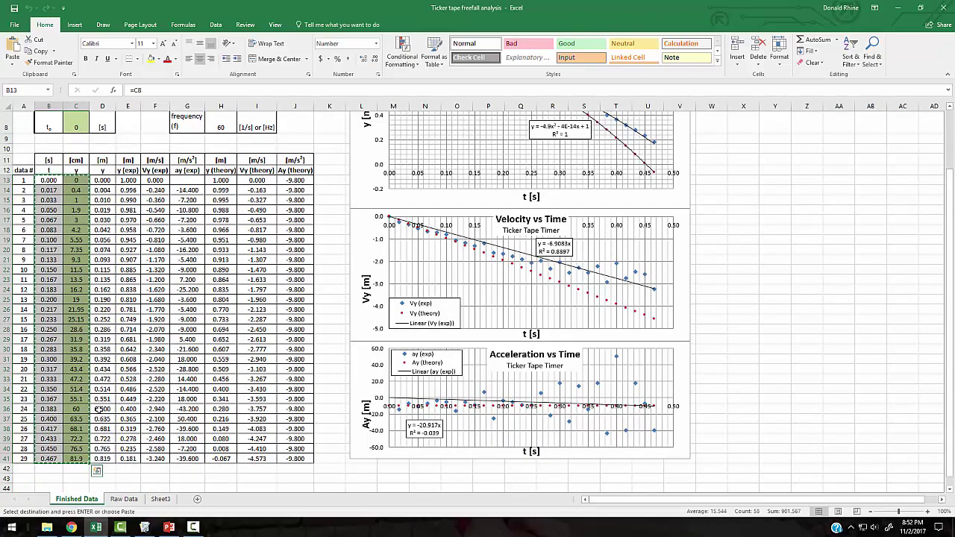
Paste the 29 copied time and position rows into Logger Pro's empty data table
click(147, 528)
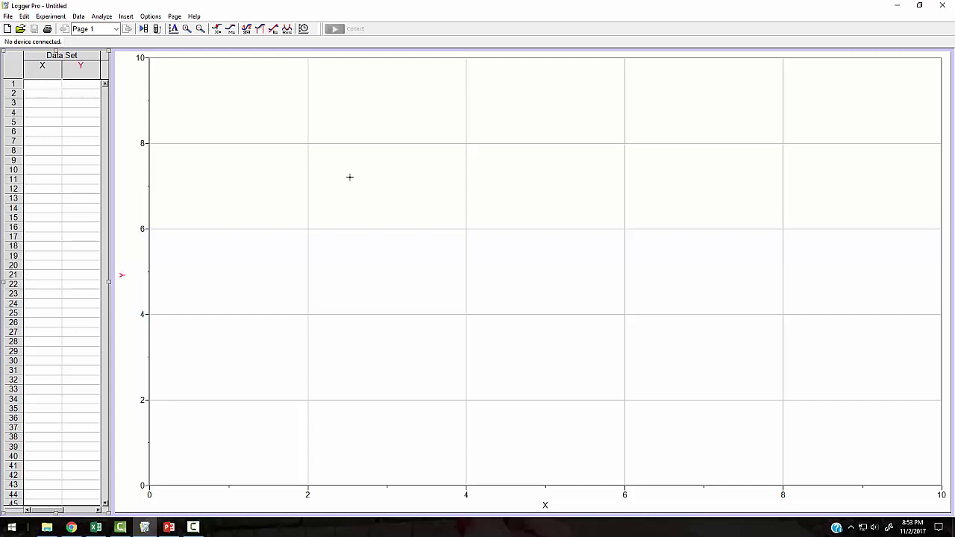
key(ctrl+v)
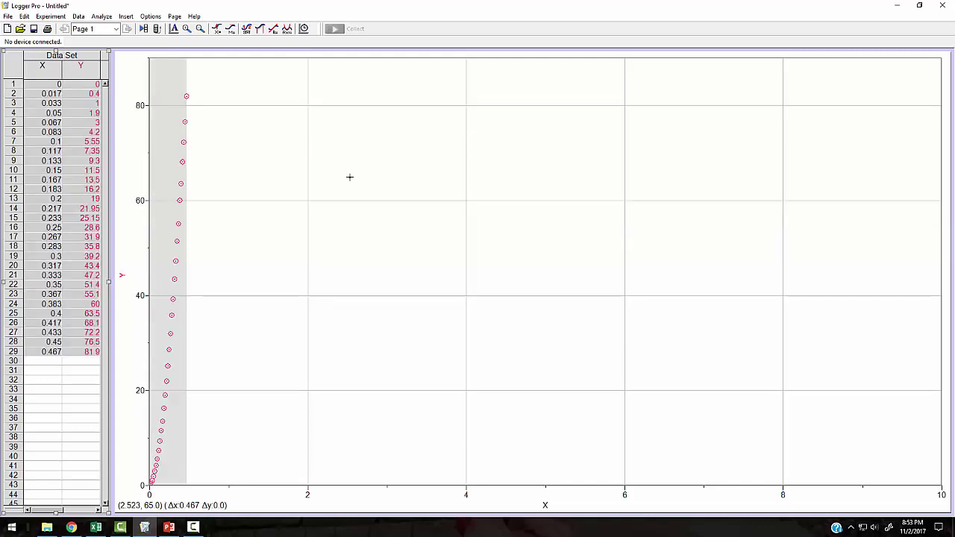
Rename the data set 'Tickertape' and add a comment about the 20g mass freefall
double_click(77, 57)
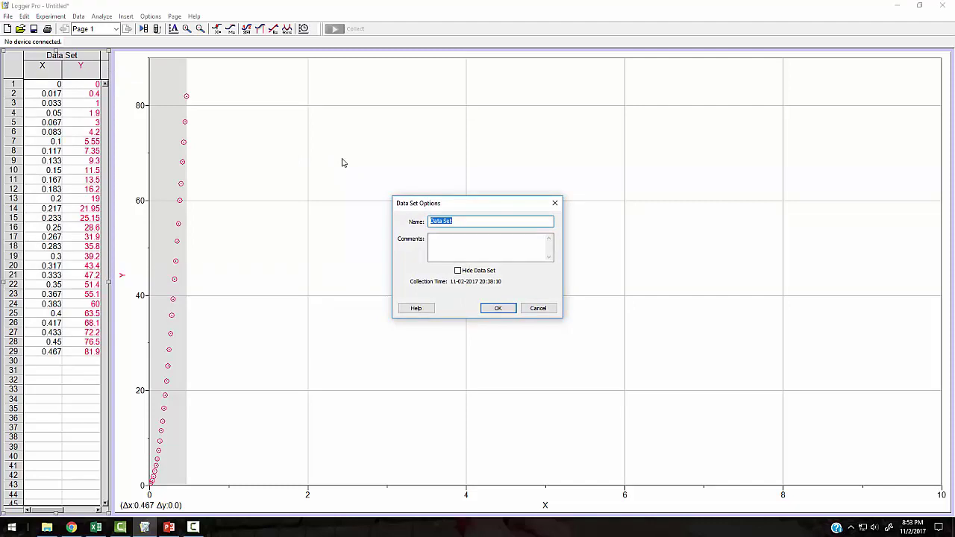
text(Tickertape)
click(486, 251)
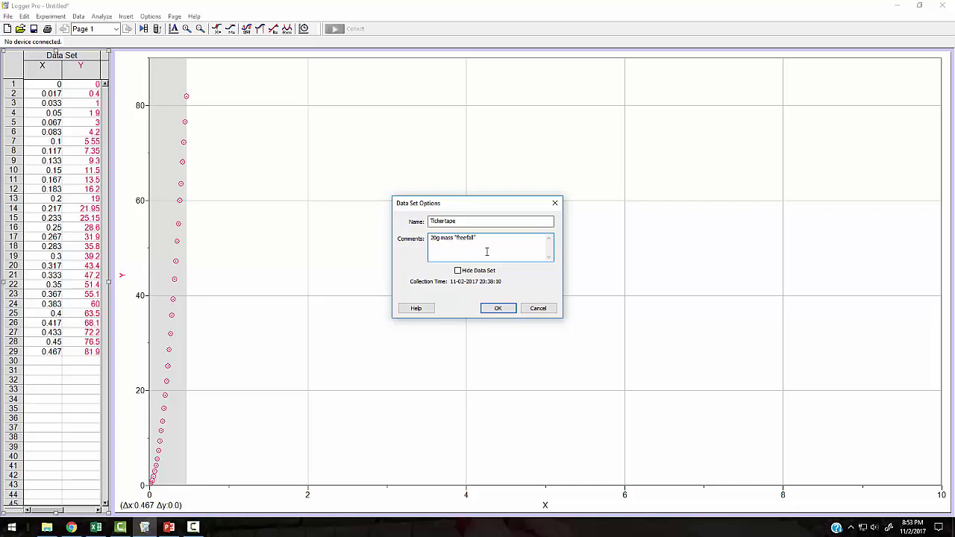
click(498, 310)
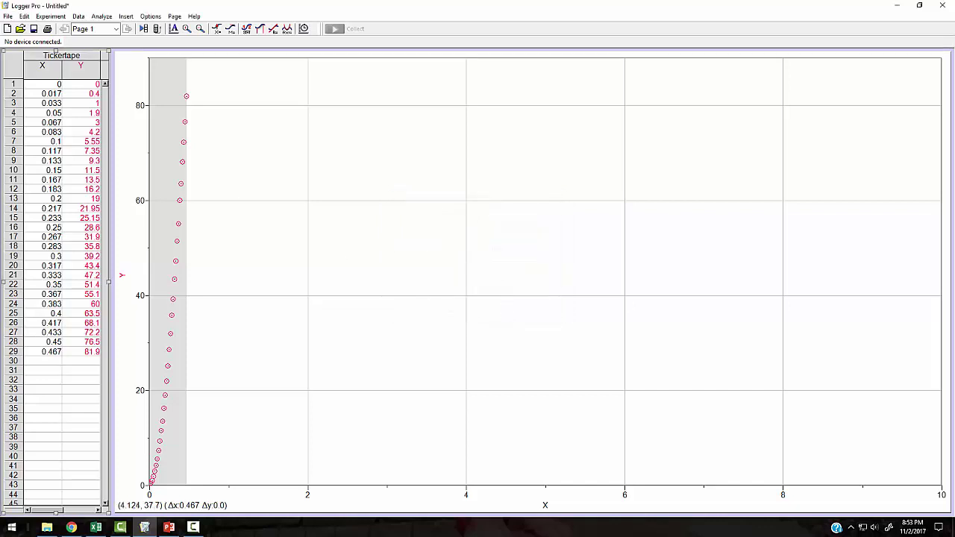
Name the X column Time with short name t and units of seconds
double_click(45, 68)
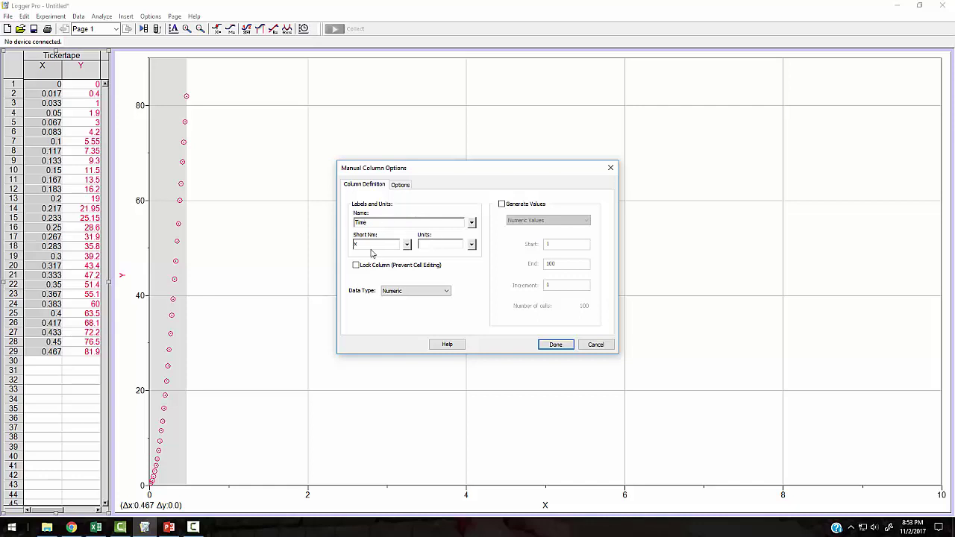
text(t)
click(471, 244)
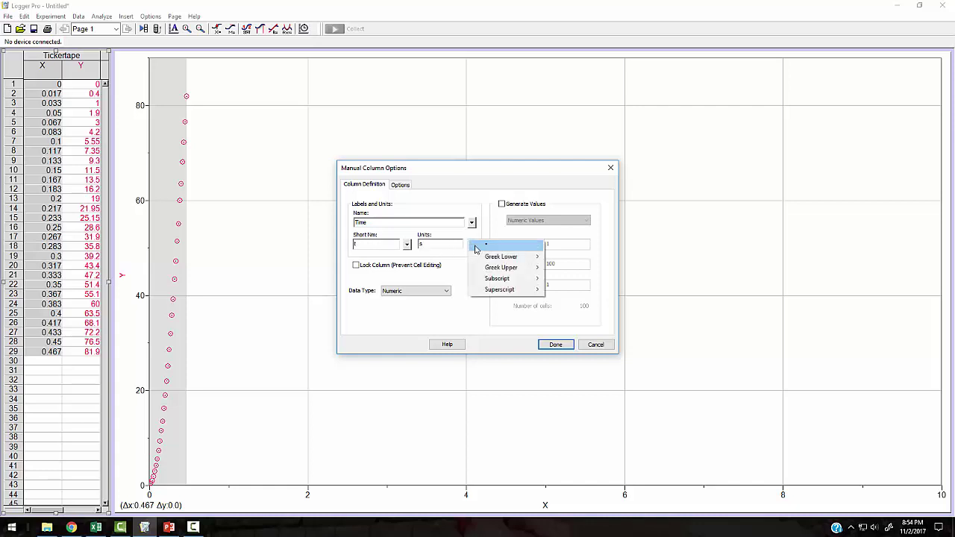
click(534, 229)
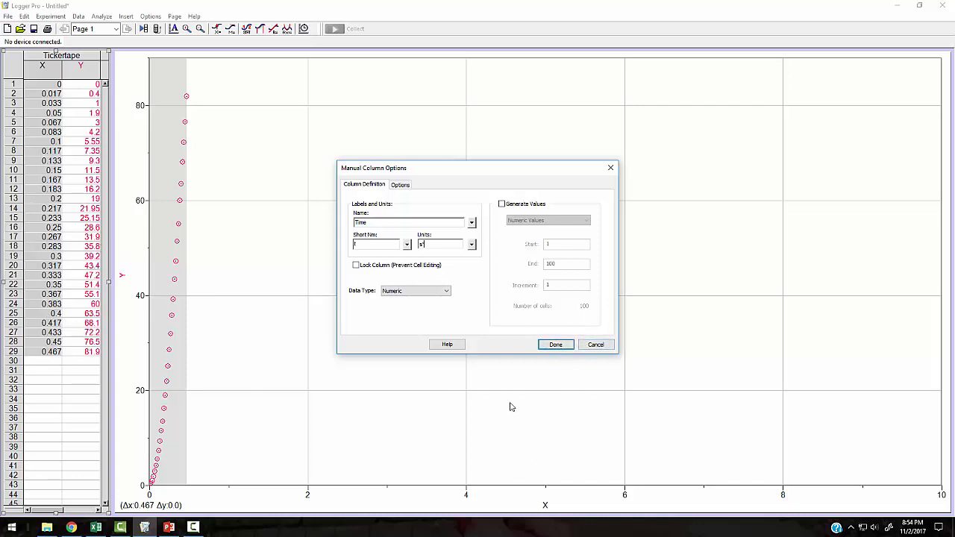
click(555, 344)
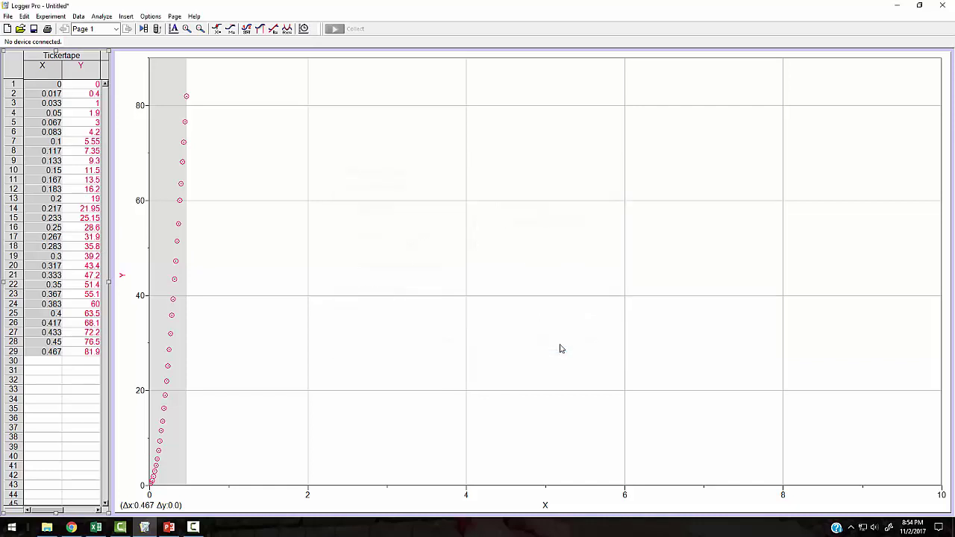
double_click(46, 76)
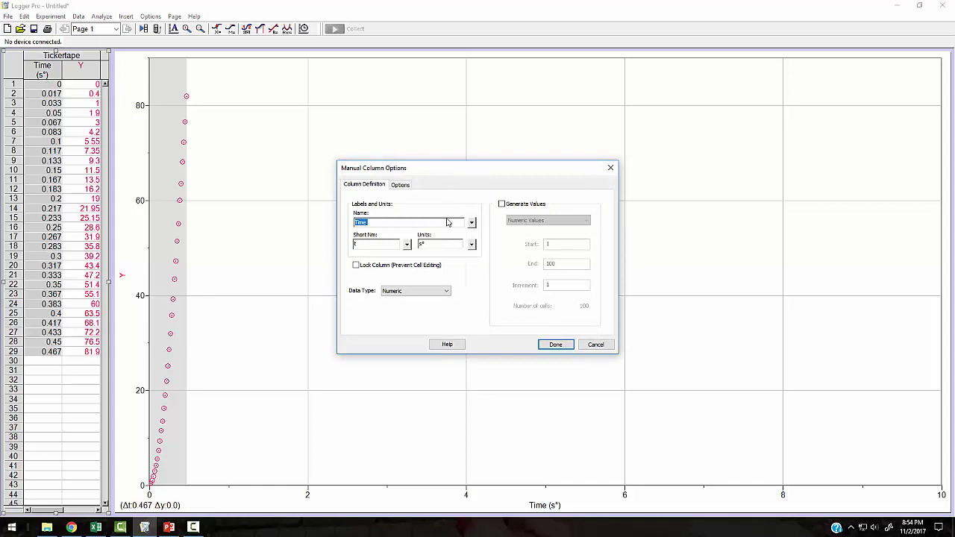
click(471, 246)
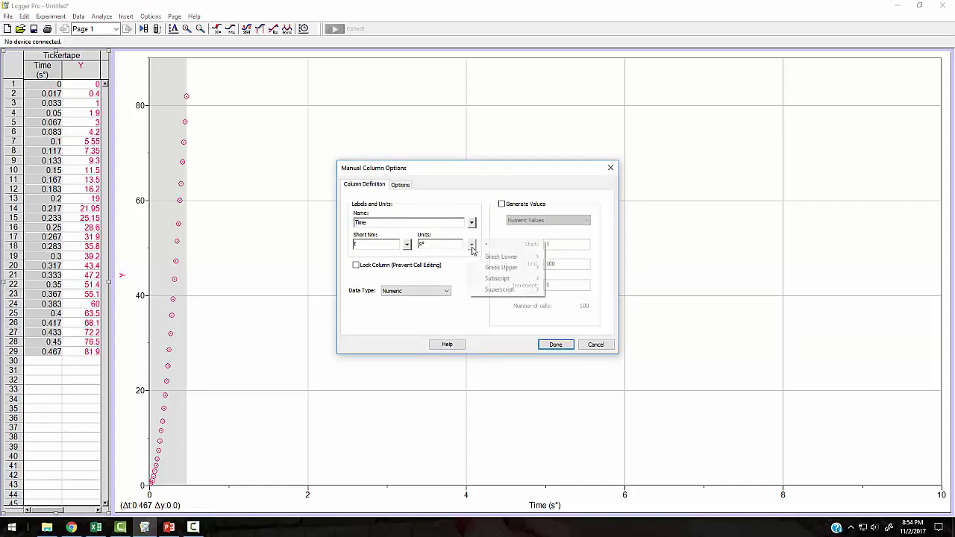
click(445, 253)
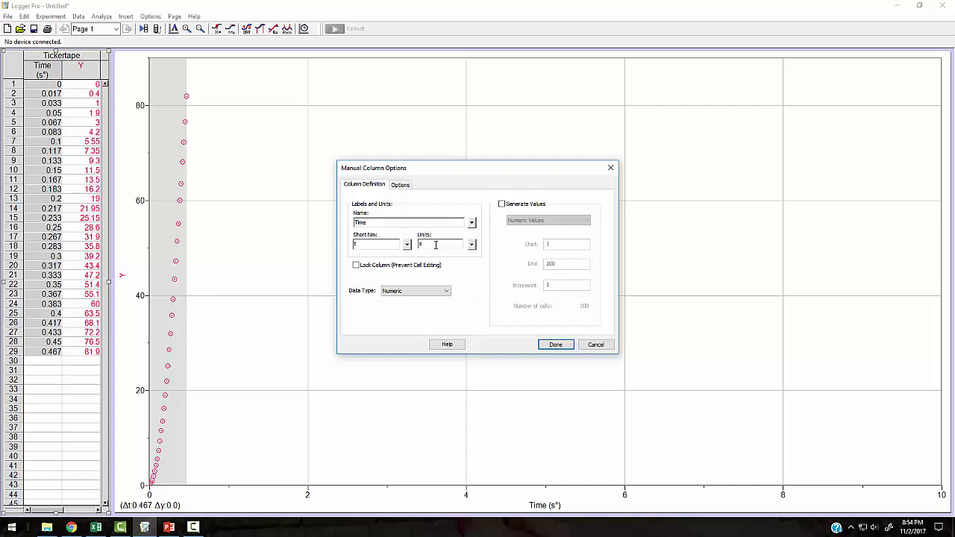
click(552, 344)
Give the Y column units of cm and widen the data table
double_click(80, 65)
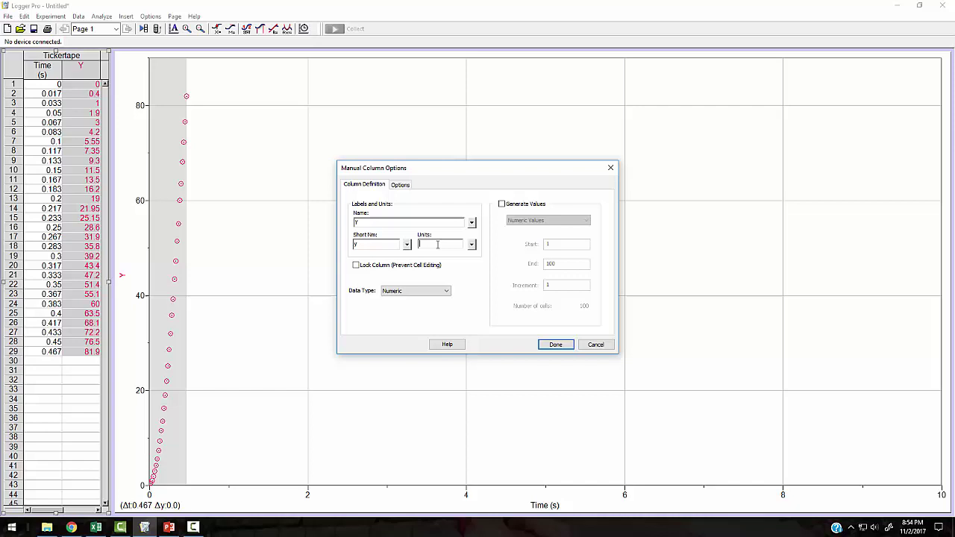
click(555, 346)
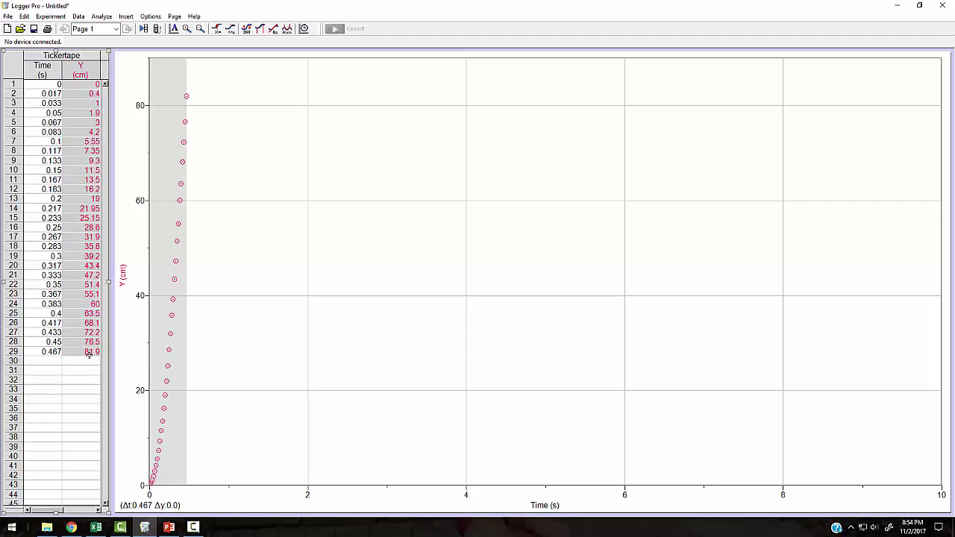
click(79, 379)
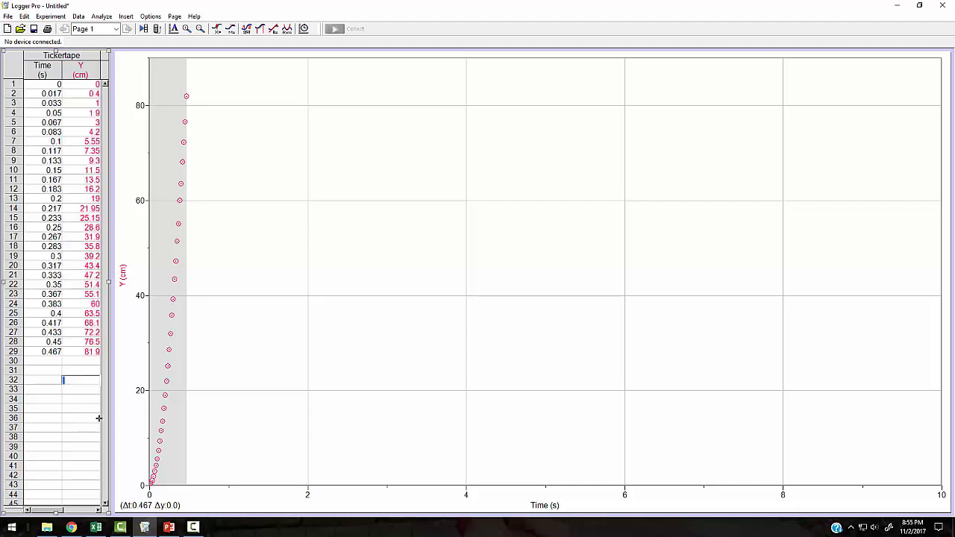
drag(108, 284, 160, 284)
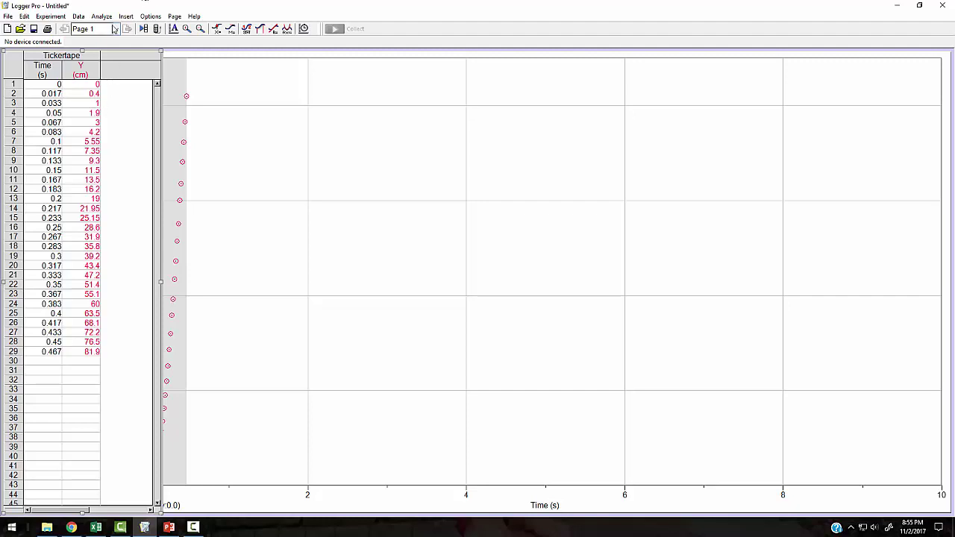
Create a calculated column Ym in m with the expression "Y"/100
click(79, 15)
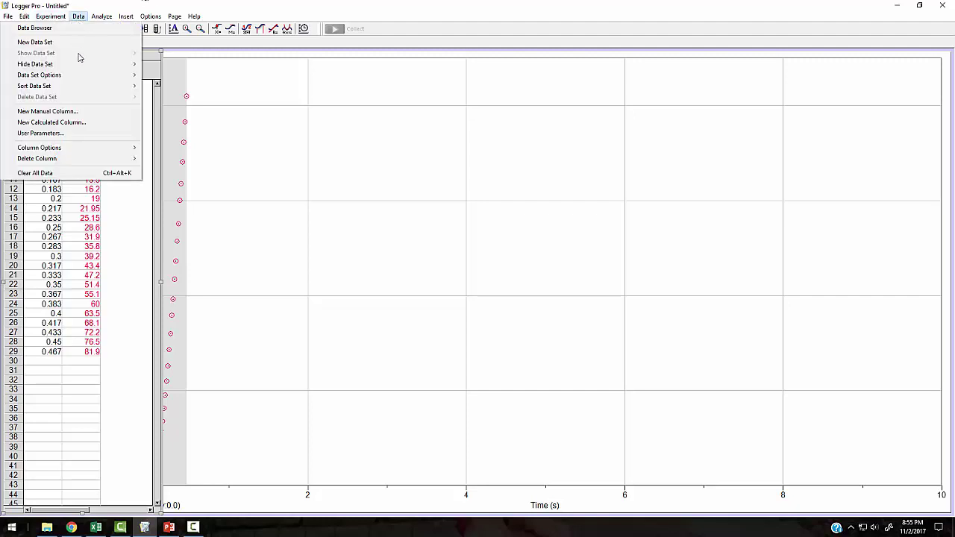
click(71, 123)
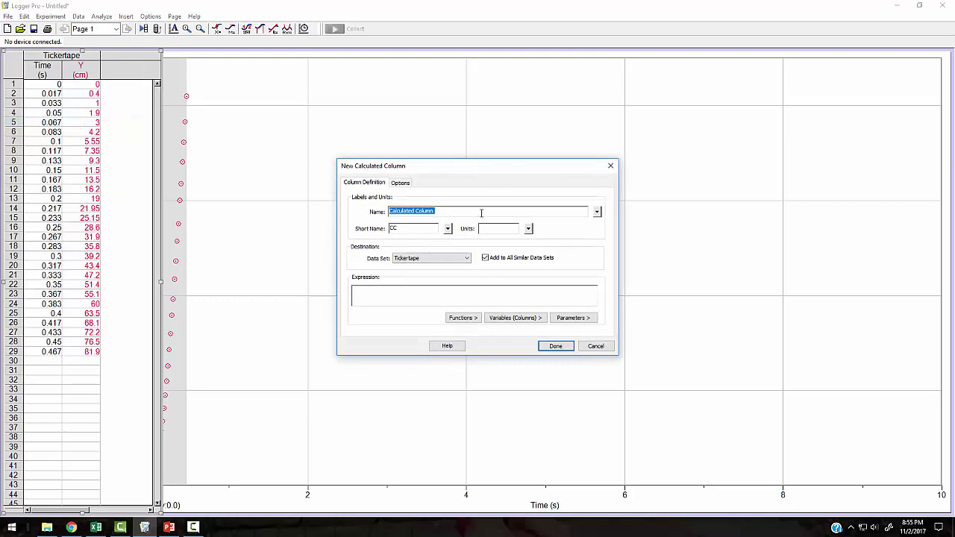
text(Y)
click(512, 319)
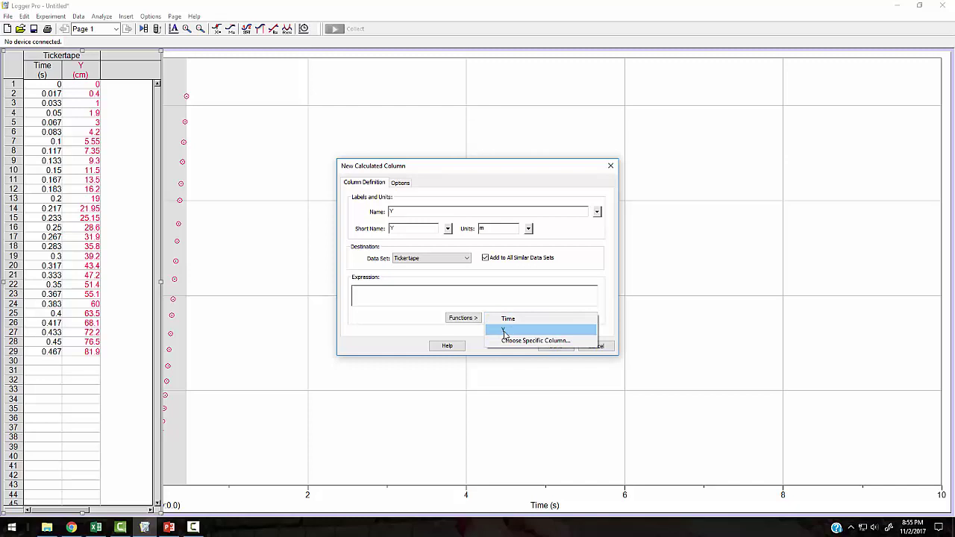
click(429, 213)
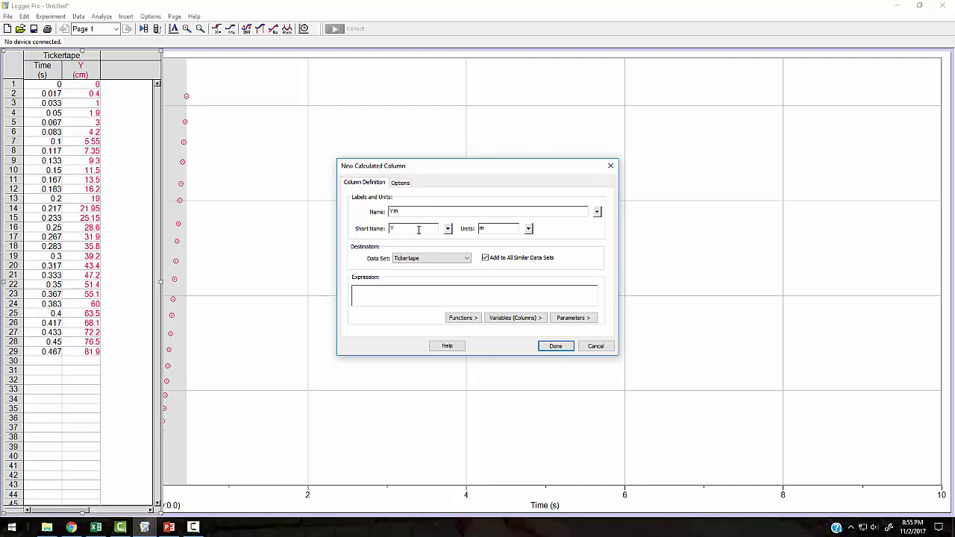
click(514, 318)
click(512, 331)
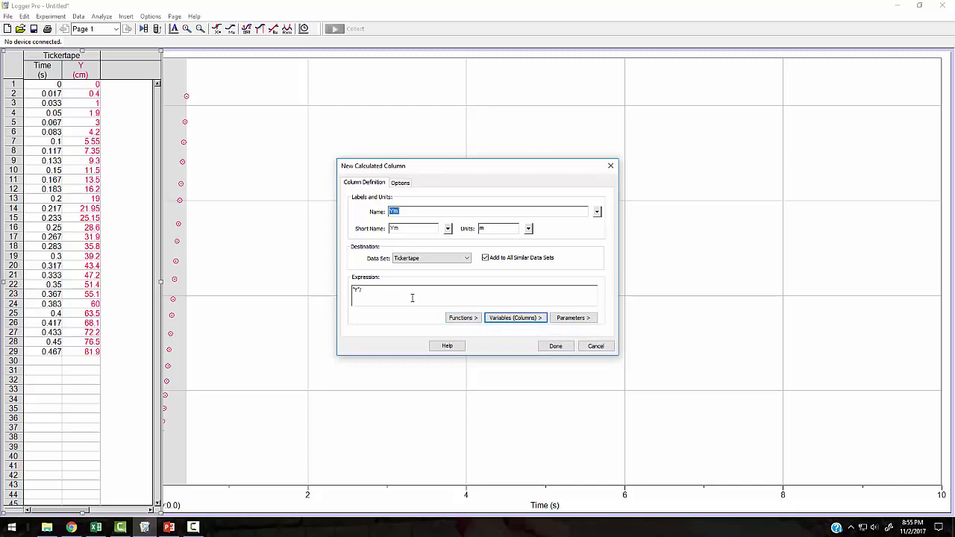
text(/100)
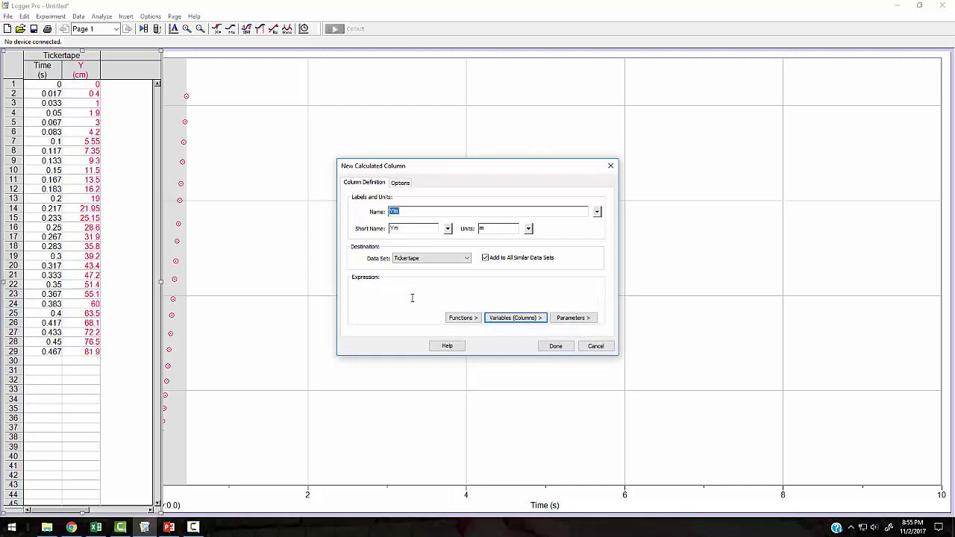
click(561, 347)
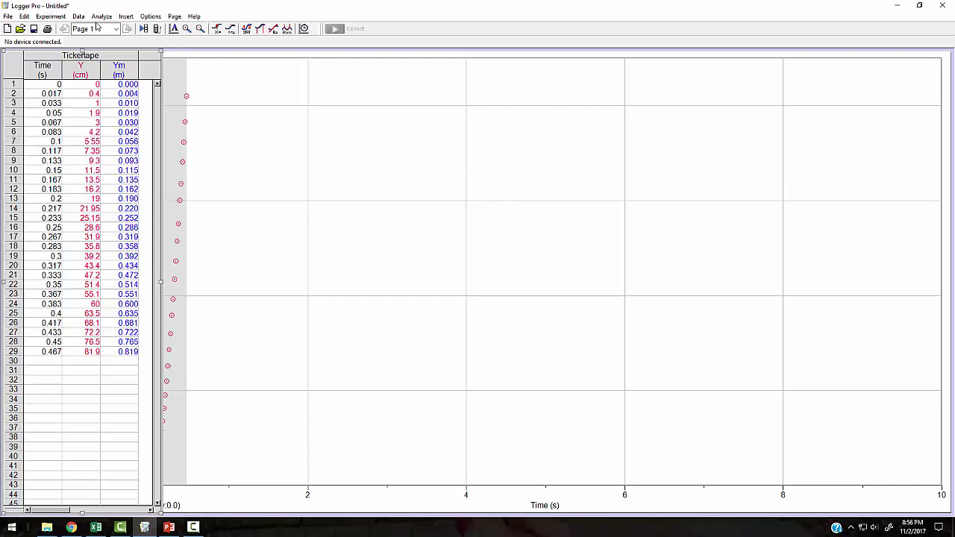
Insert a new graph whose vertical axis plots only Ym (m) against Time (s)
click(124, 18)
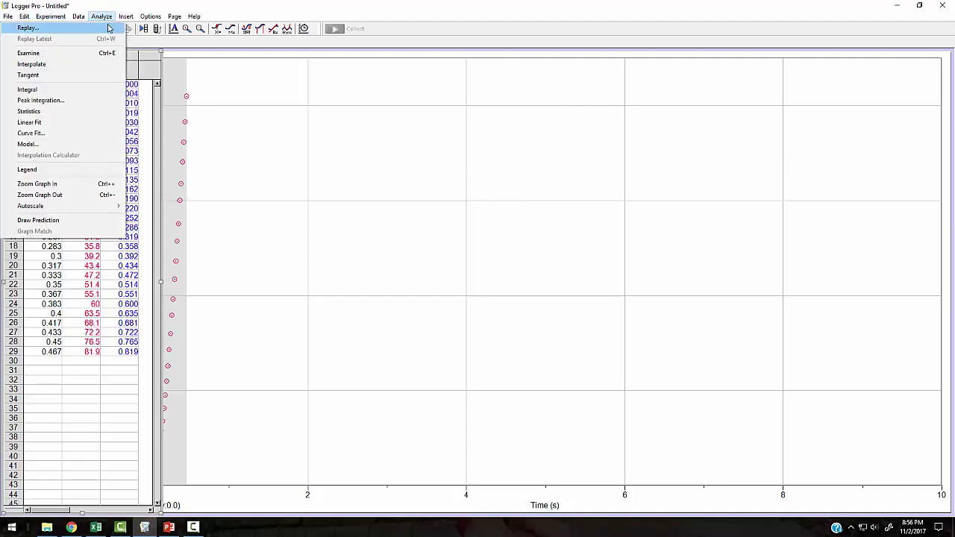
click(116, 30)
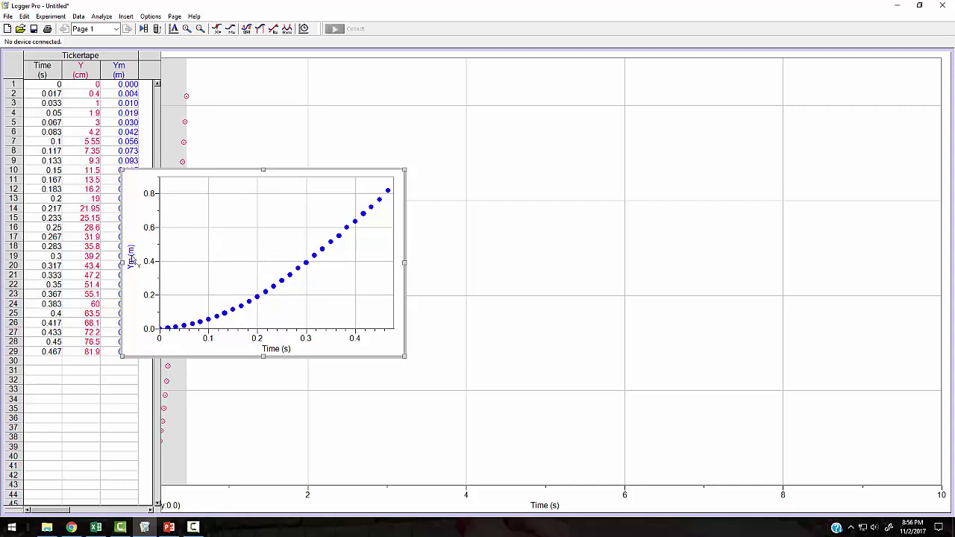
right_click(132, 259)
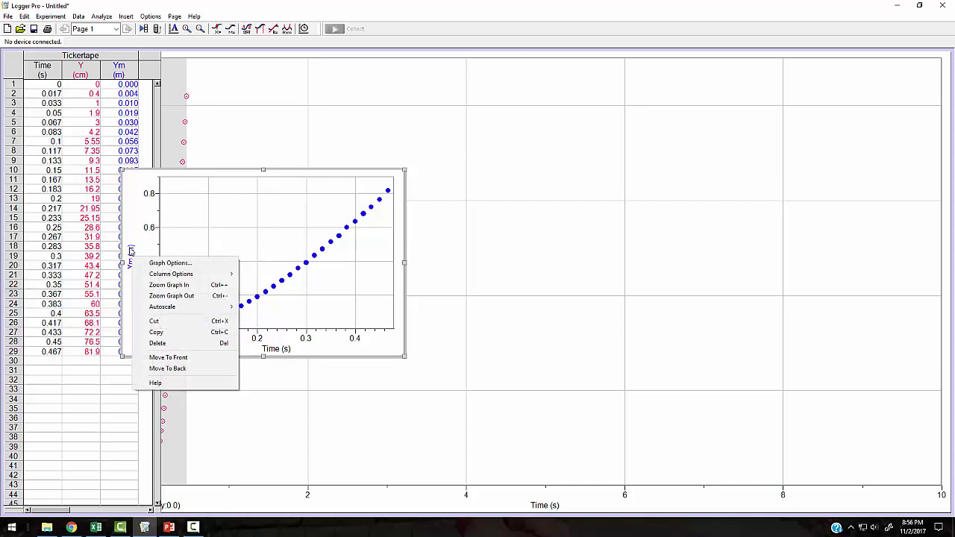
click(156, 263)
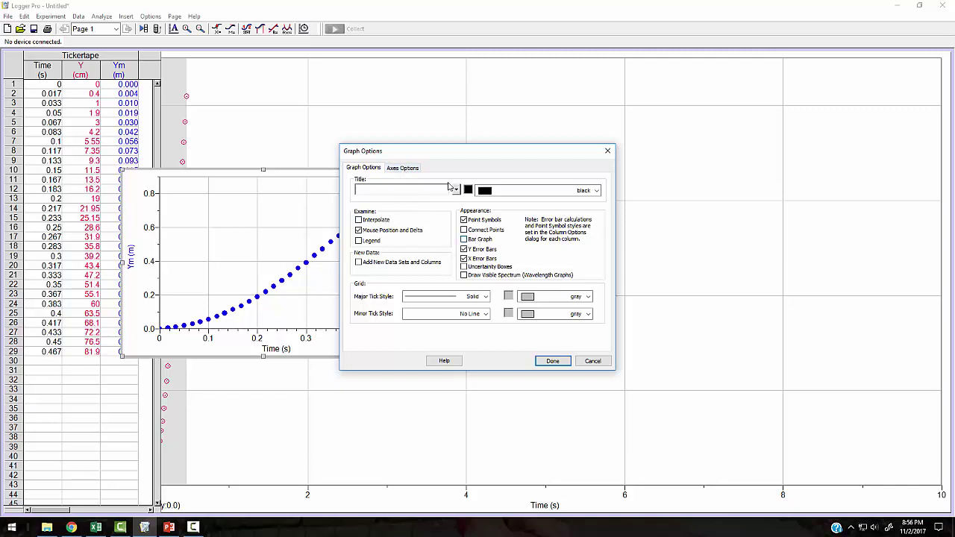
click(412, 169)
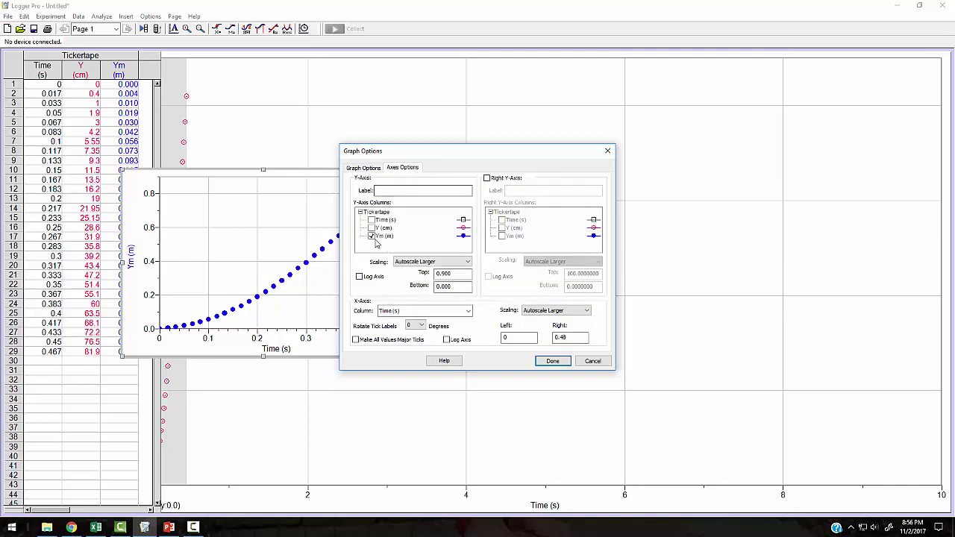
click(371, 229)
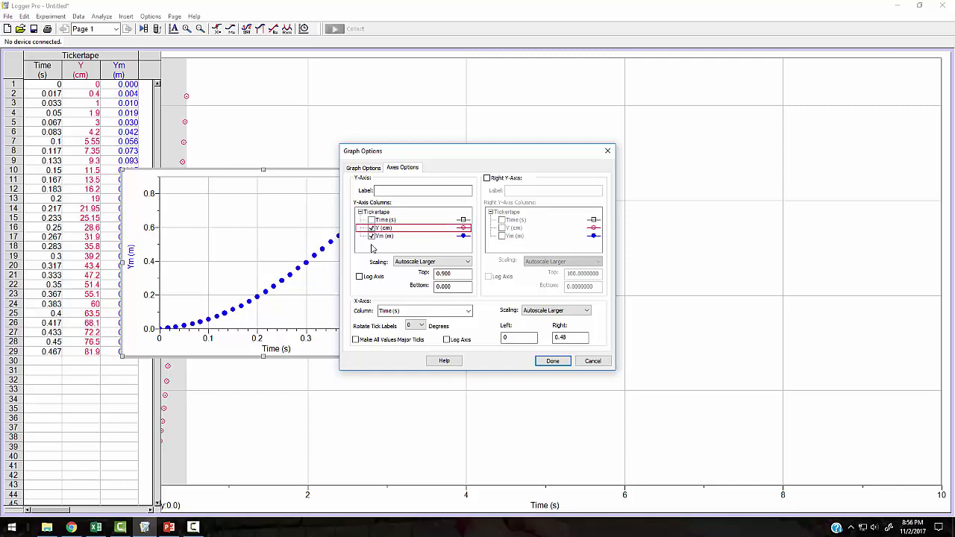
click(371, 237)
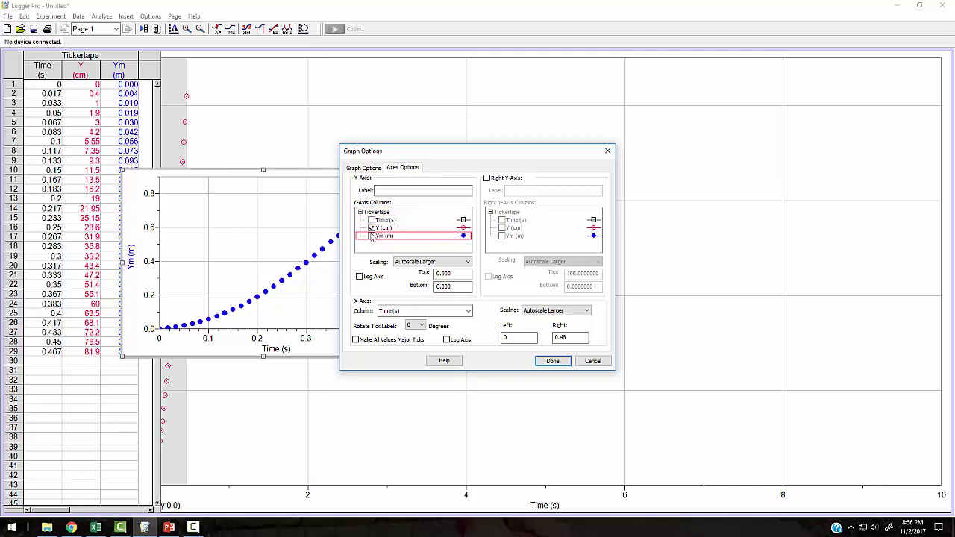
click(372, 237)
click(371, 229)
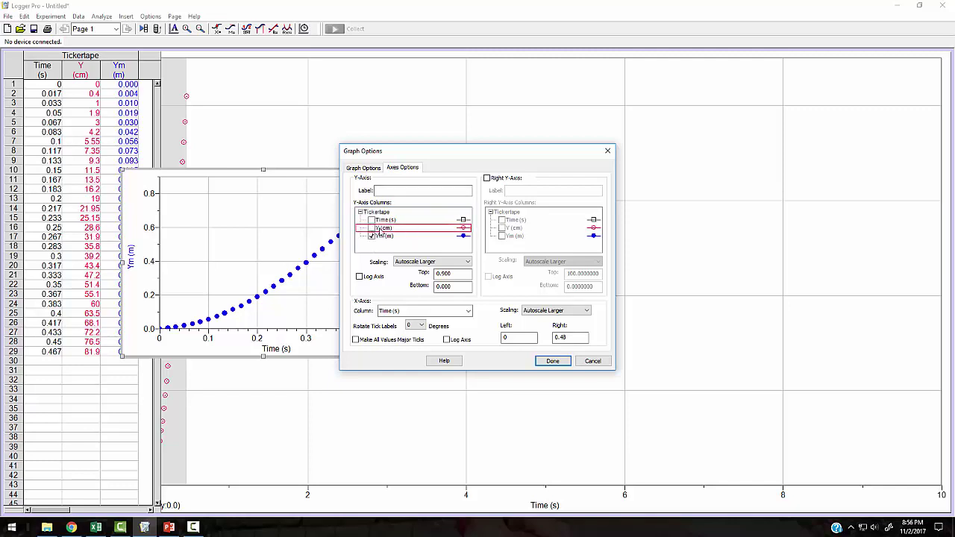
click(552, 361)
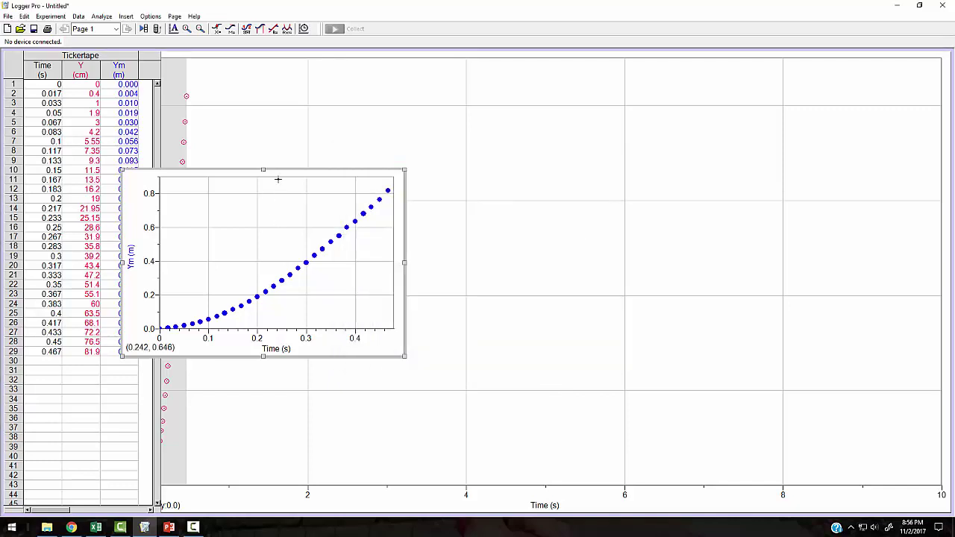
Move the Ym graph beside the data table and stretch it nearly full window width
drag(282, 172, 466, 110)
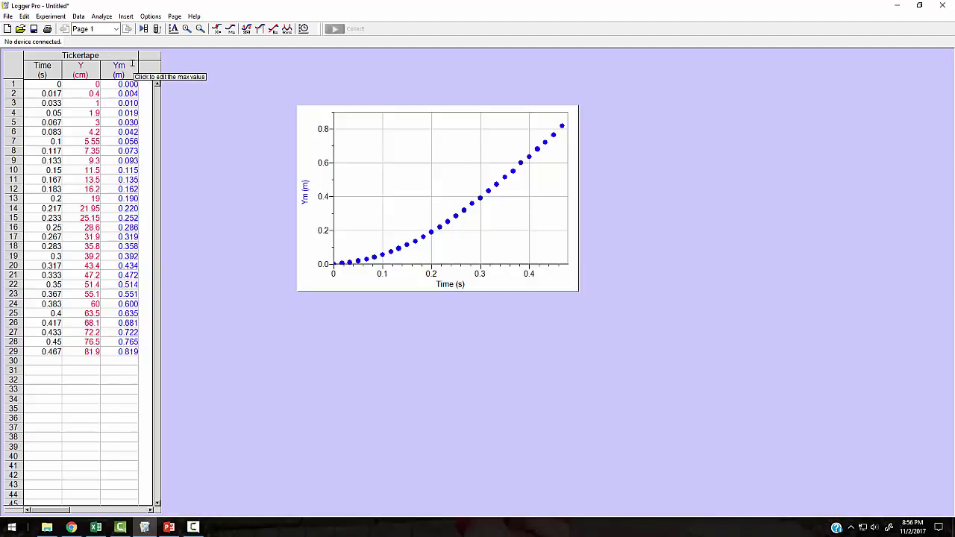
click(319, 129)
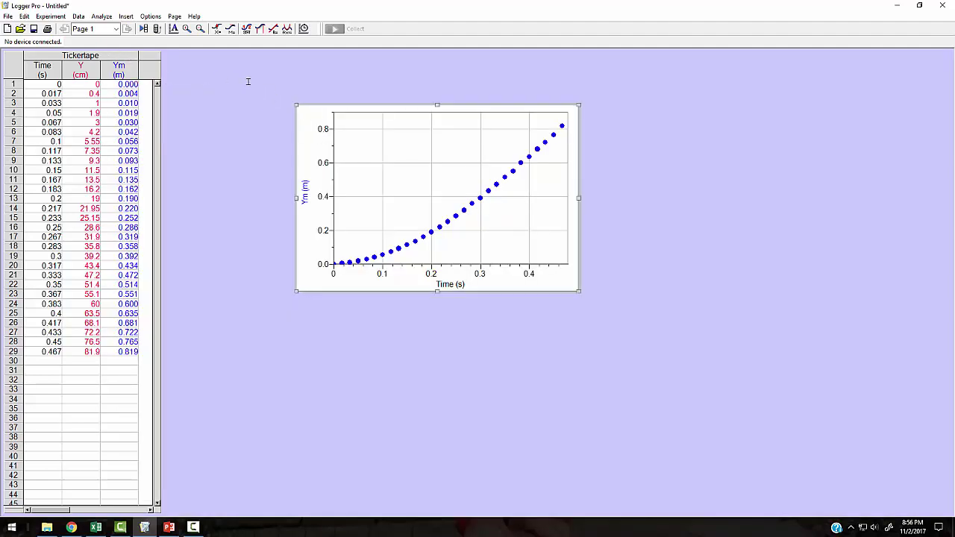
drag(311, 110, 179, 61)
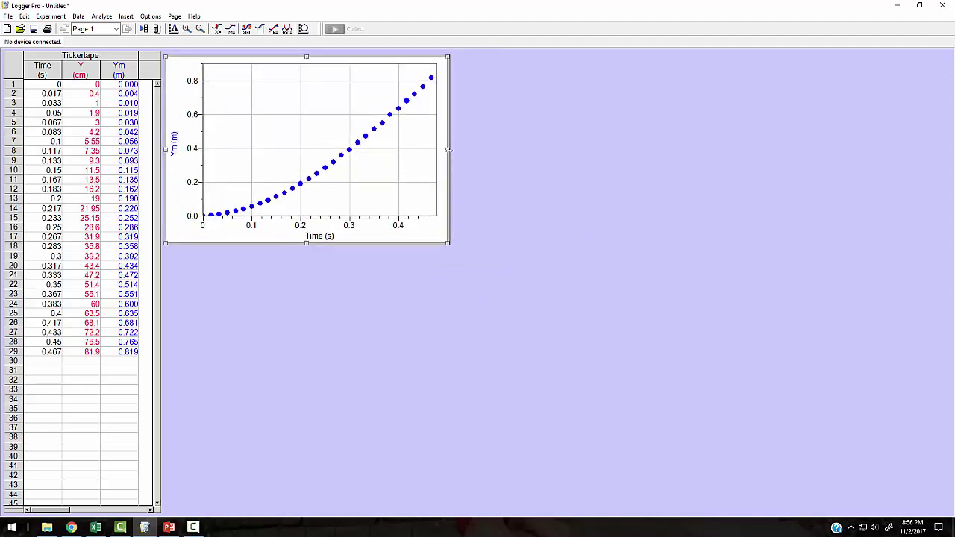
drag(448, 149, 919, 191)
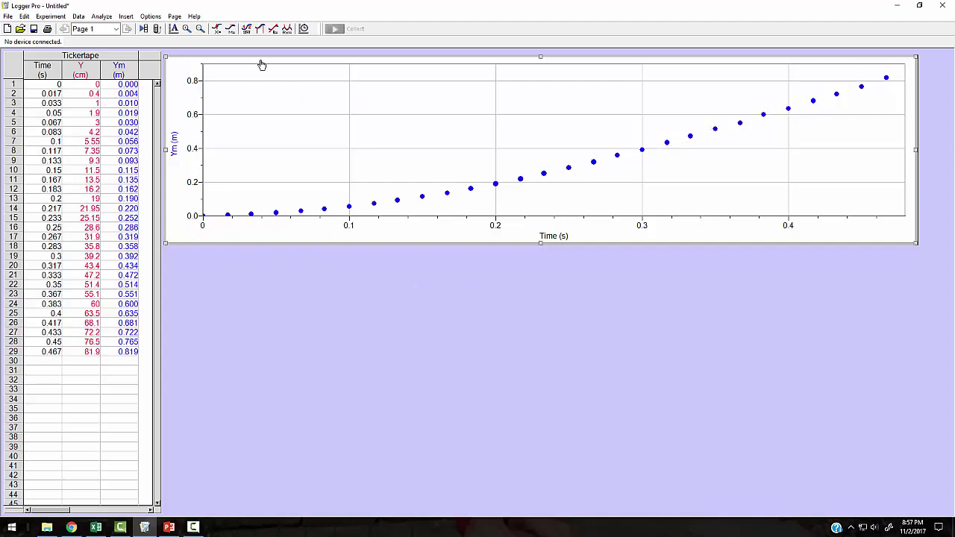
drag(262, 64, 256, 57)
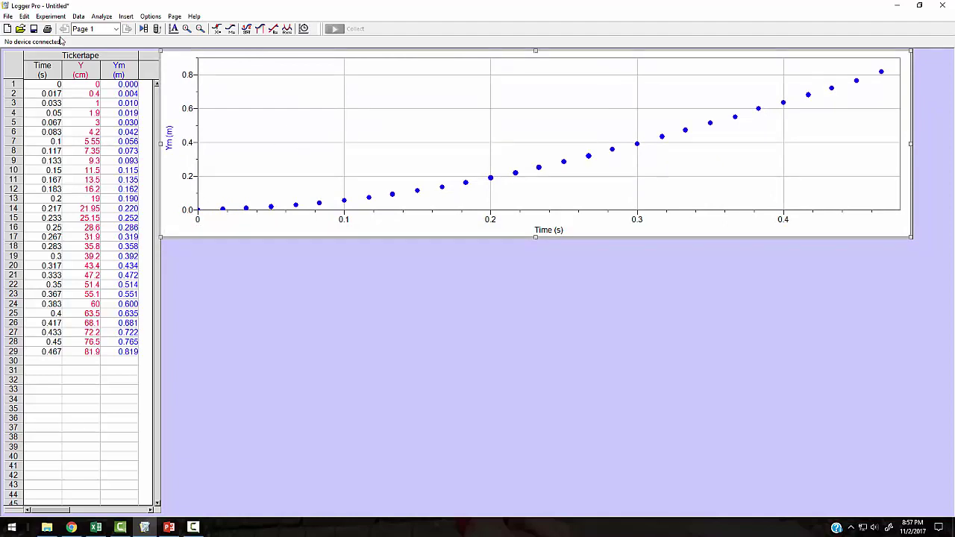
Start a new calculated column with the expression derivative("Ym")
click(126, 18)
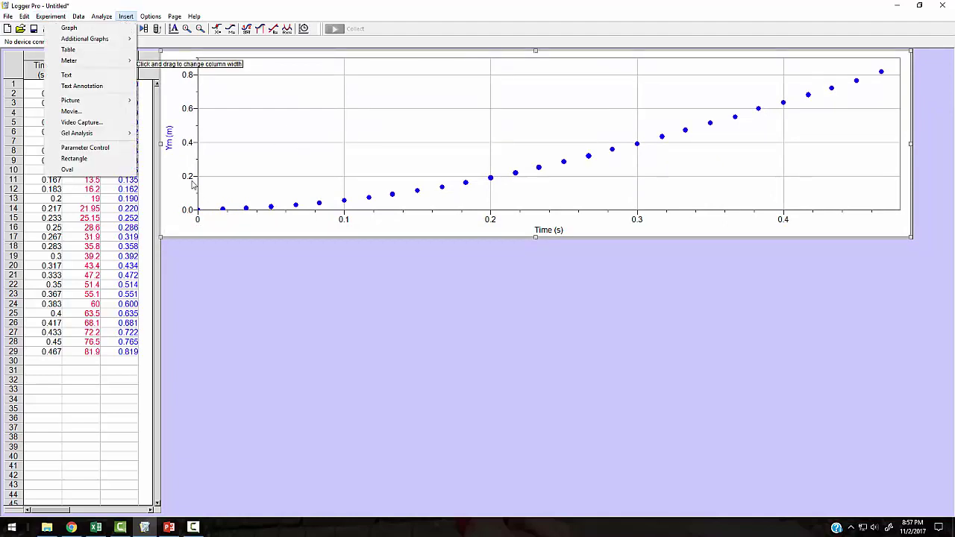
click(257, 279)
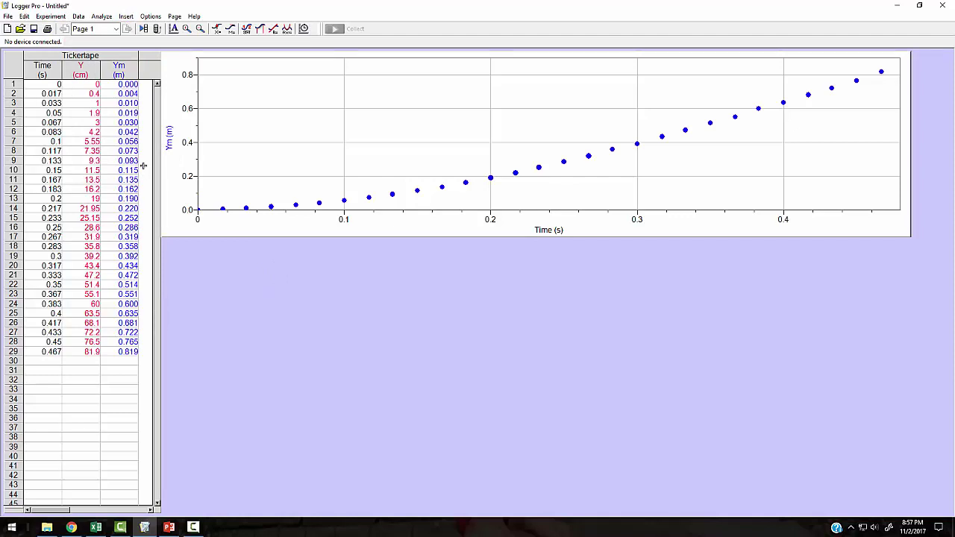
click(149, 71)
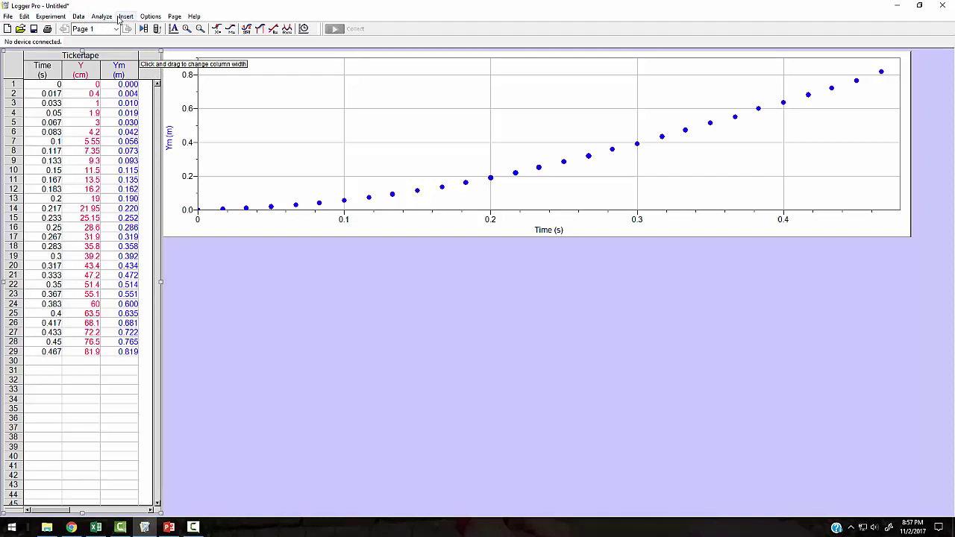
click(77, 17)
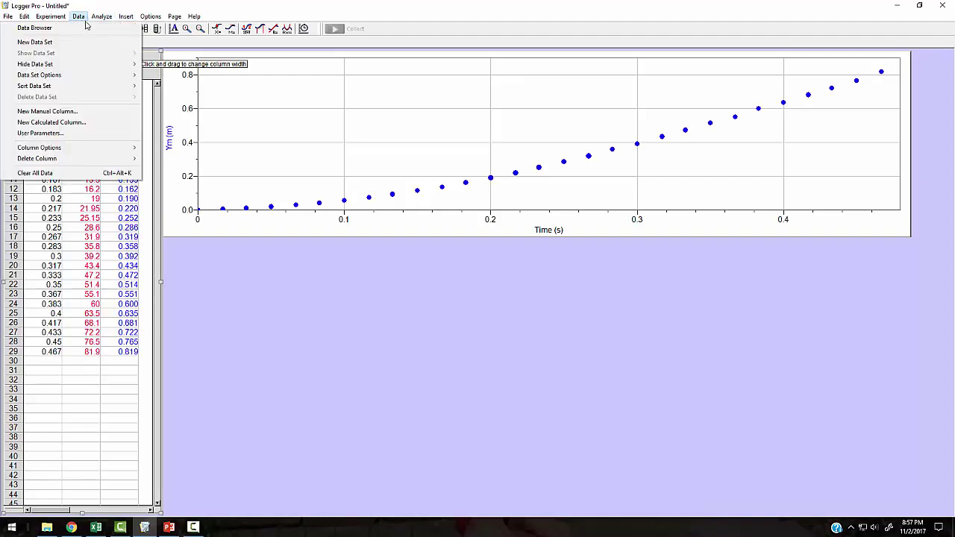
click(85, 123)
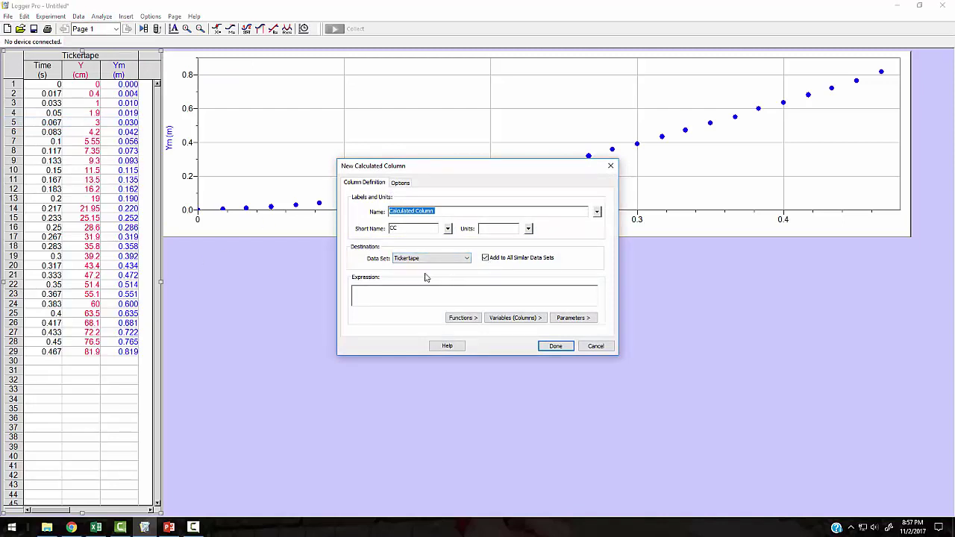
click(472, 319)
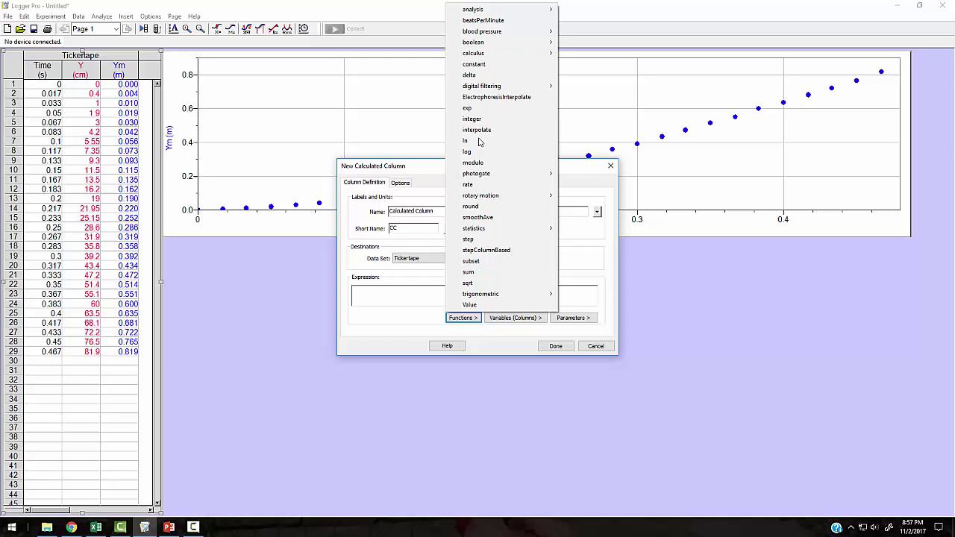
mouse_move(490, 58)
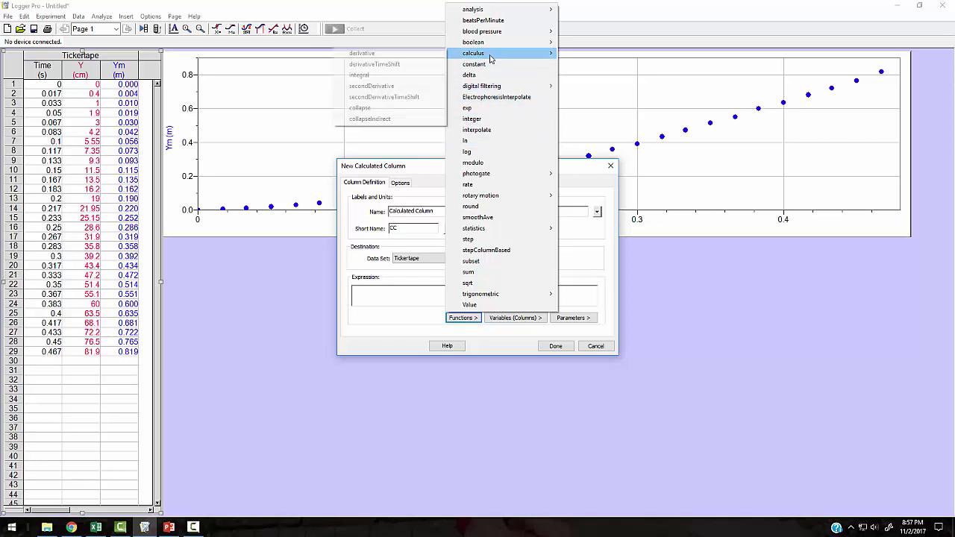
click(408, 55)
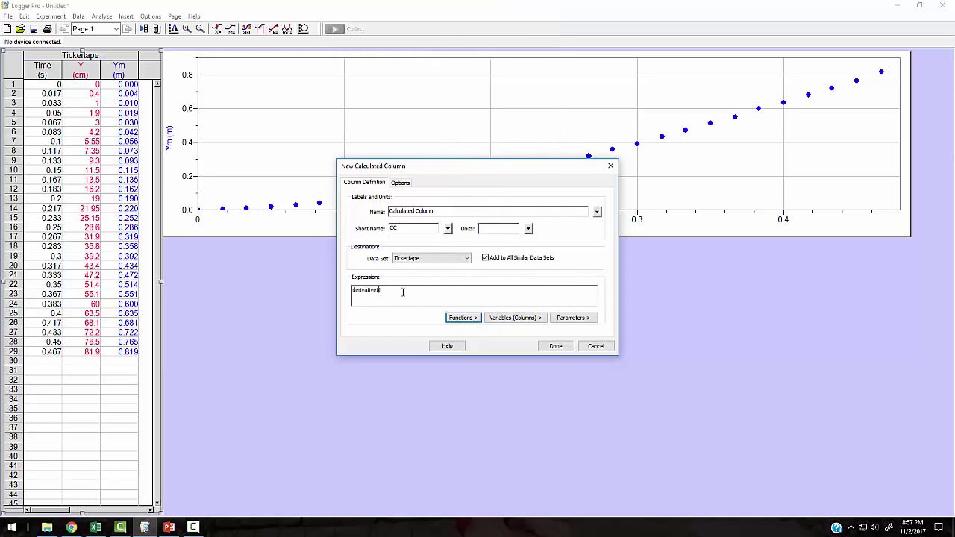
click(507, 321)
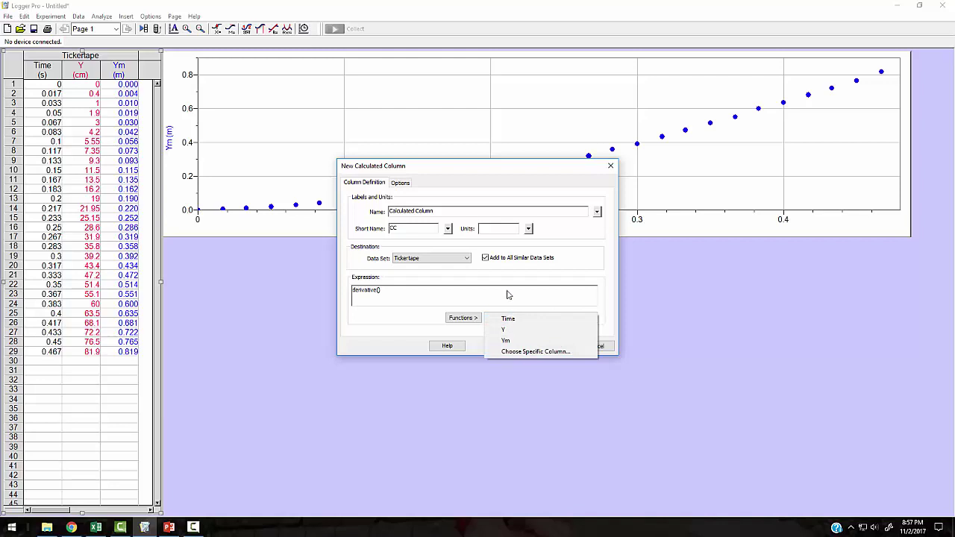
click(524, 343)
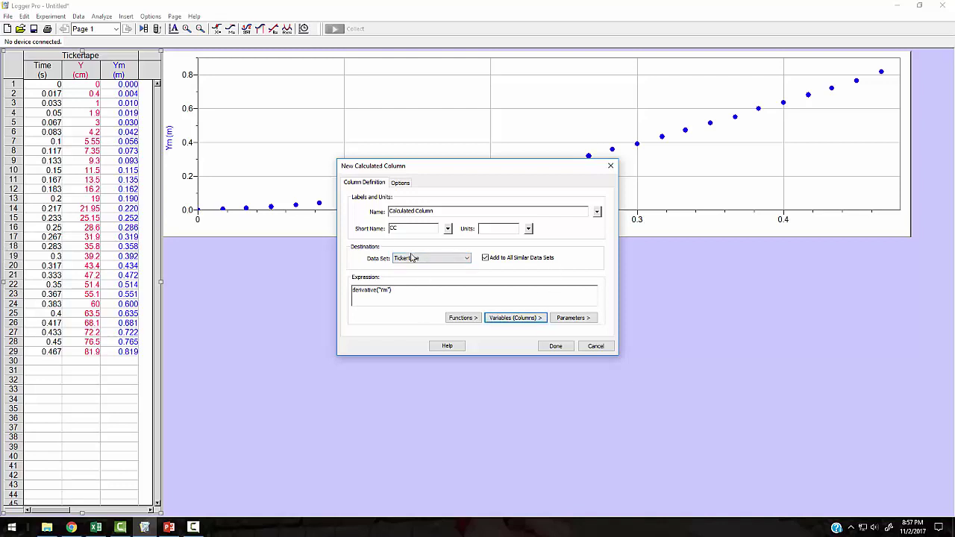
Name the column Vy, short name Vy, units m/s, in the Tickertape data set
click(433, 212)
drag(434, 211, 375, 212)
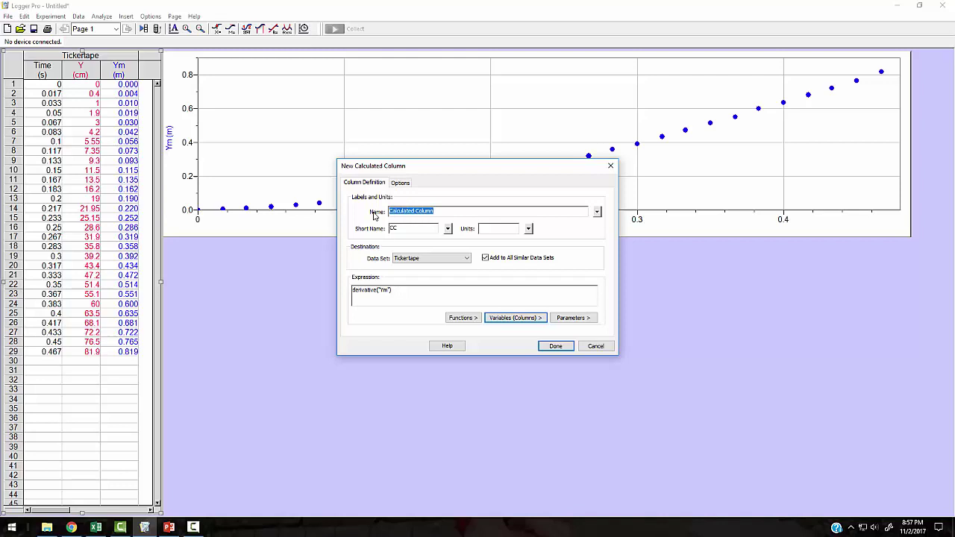
text(Vy)
click(411, 229)
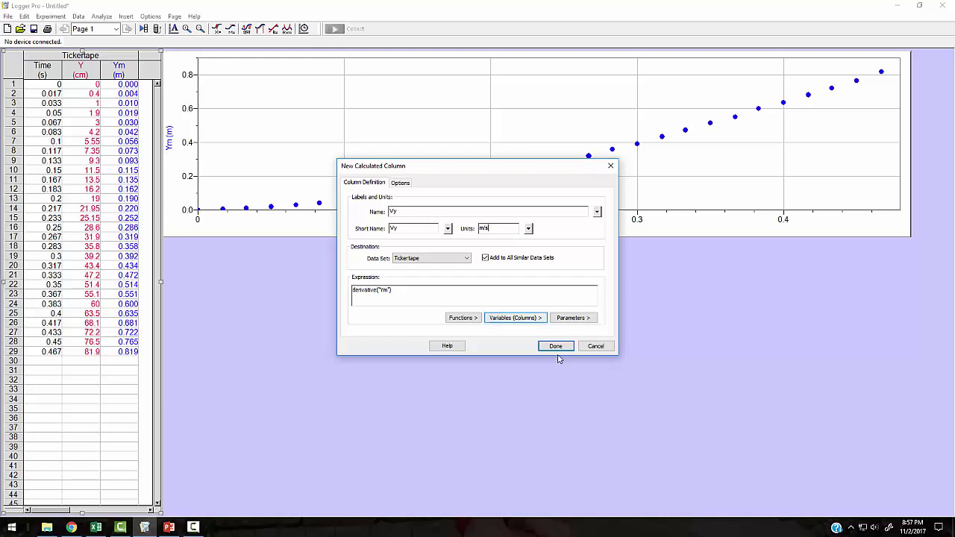
click(429, 261)
click(415, 266)
click(556, 346)
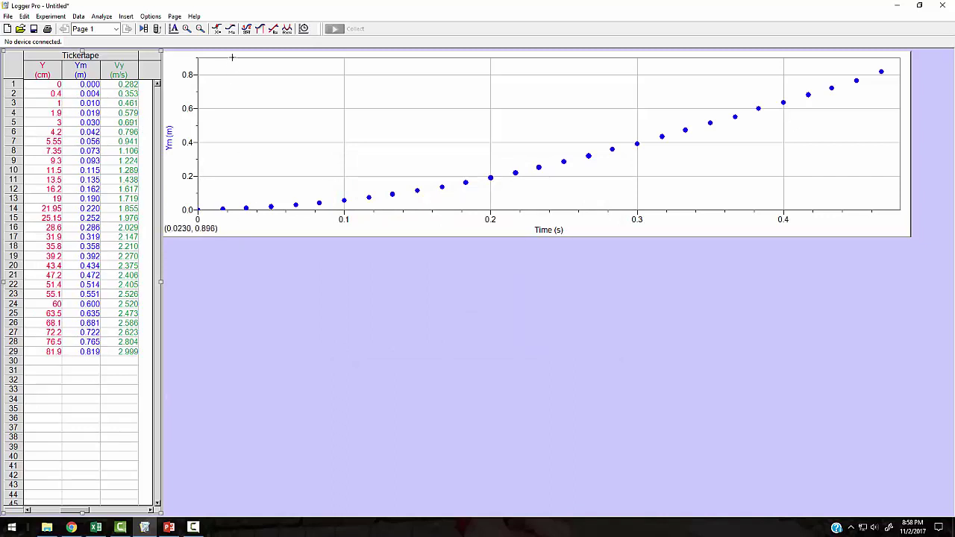
Add a full-width Vy versus time graph below the Ym graph and shorten its height
click(126, 16)
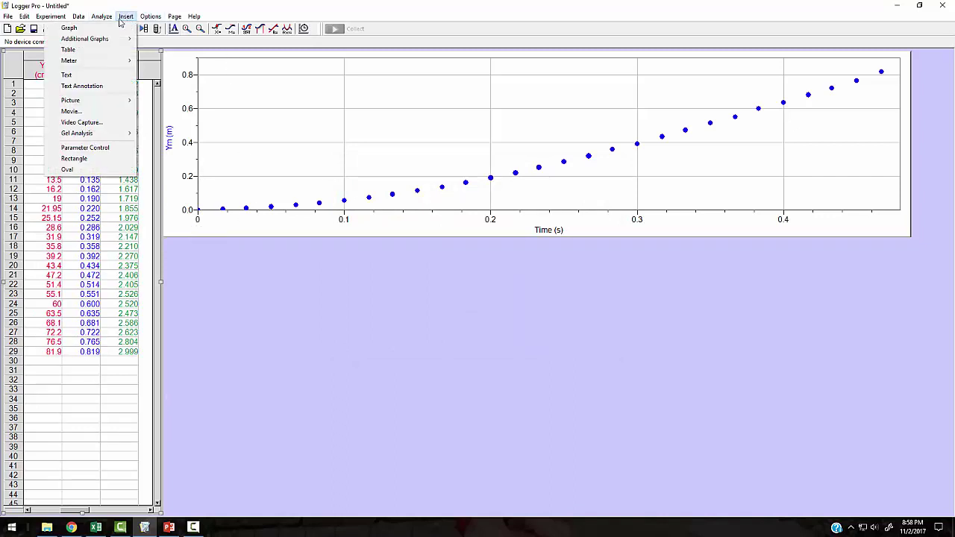
click(110, 29)
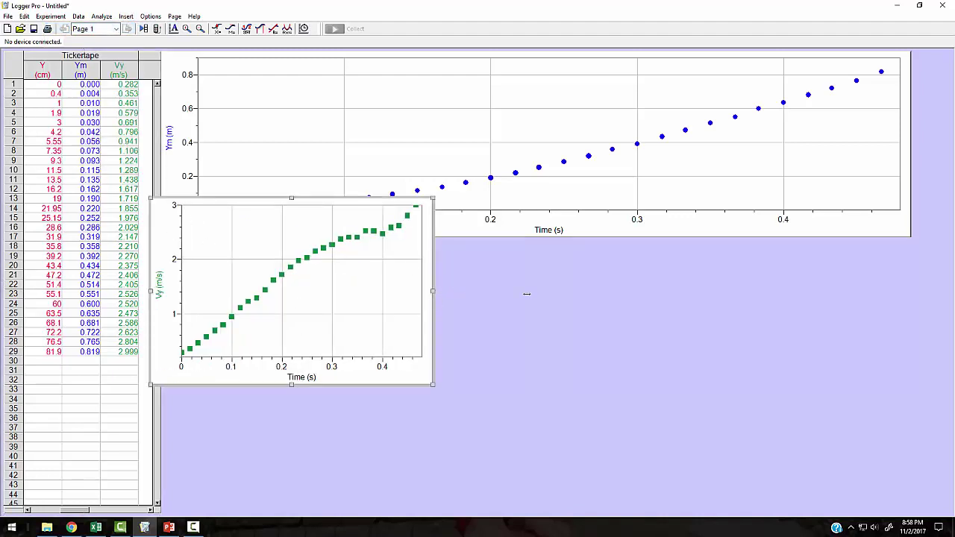
drag(526, 294, 912, 290)
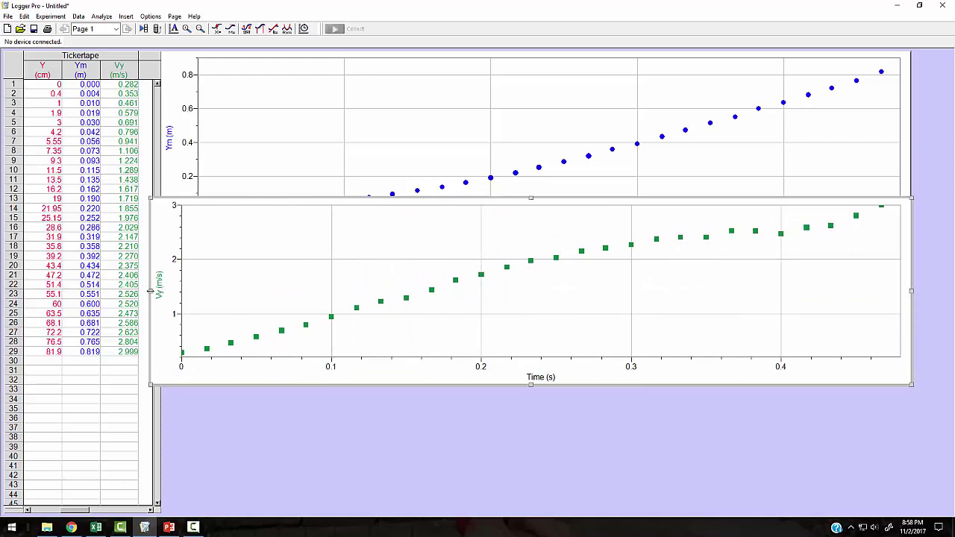
drag(150, 291, 162, 291)
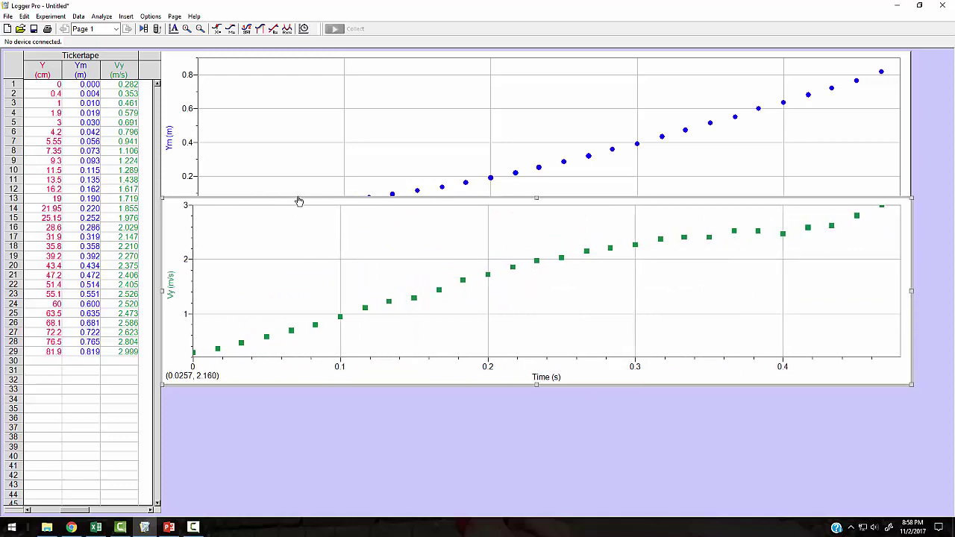
drag(335, 203, 337, 245)
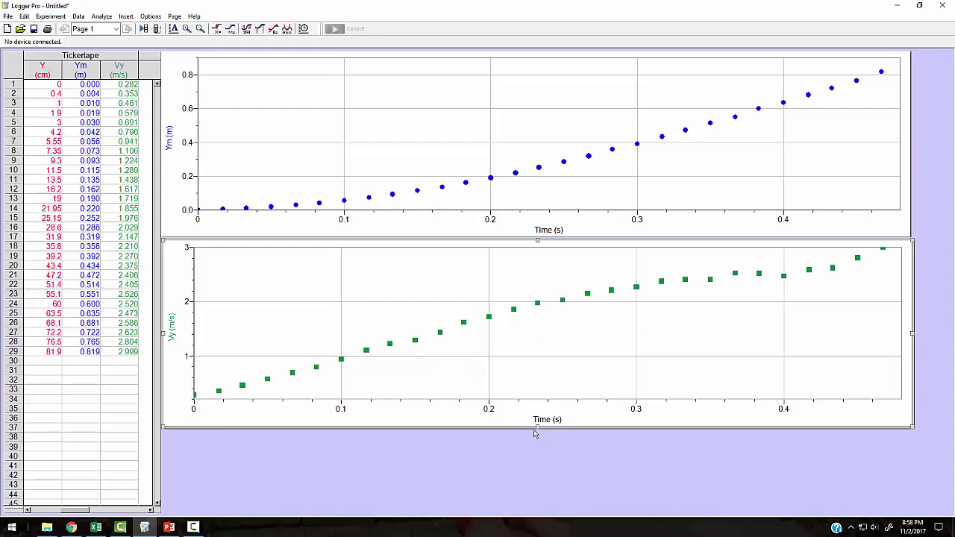
drag(538, 427, 526, 372)
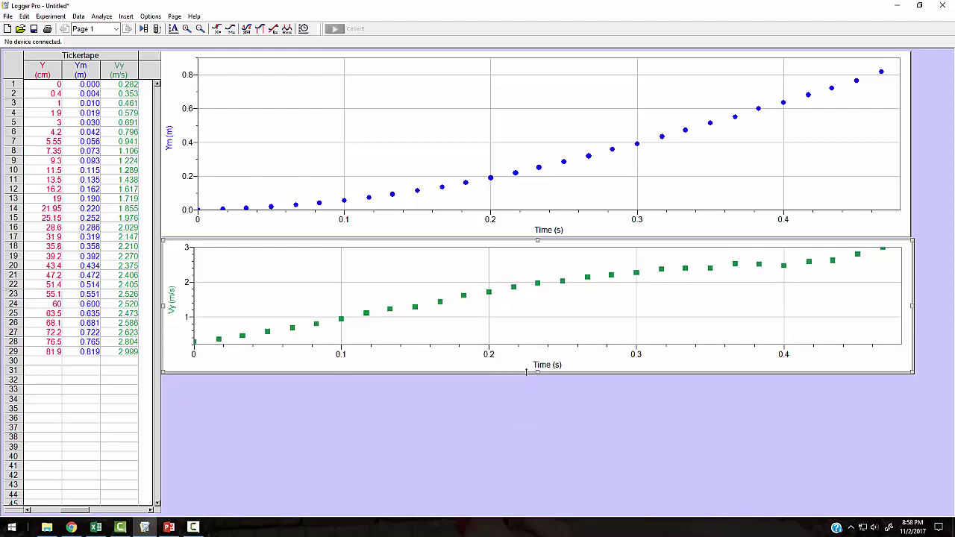
click(564, 224)
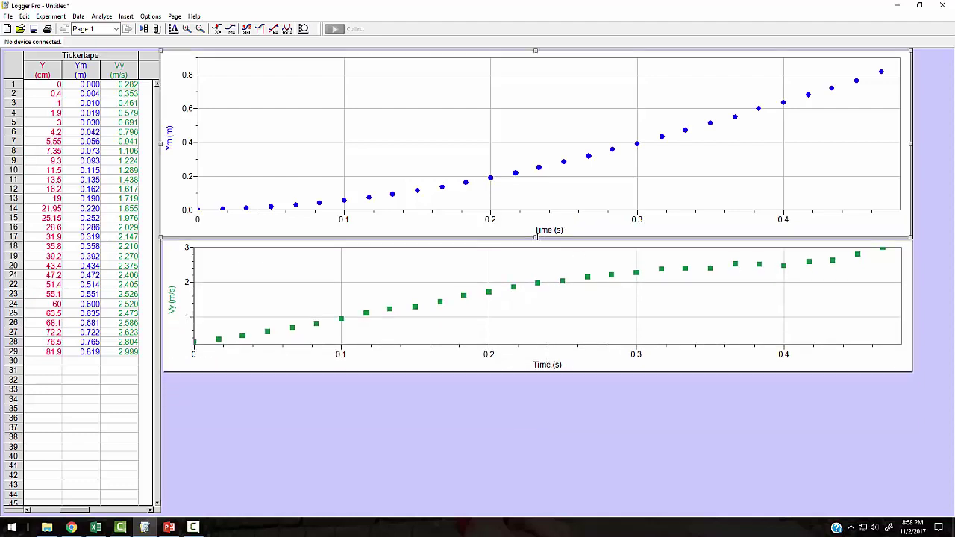
drag(537, 222, 535, 171)
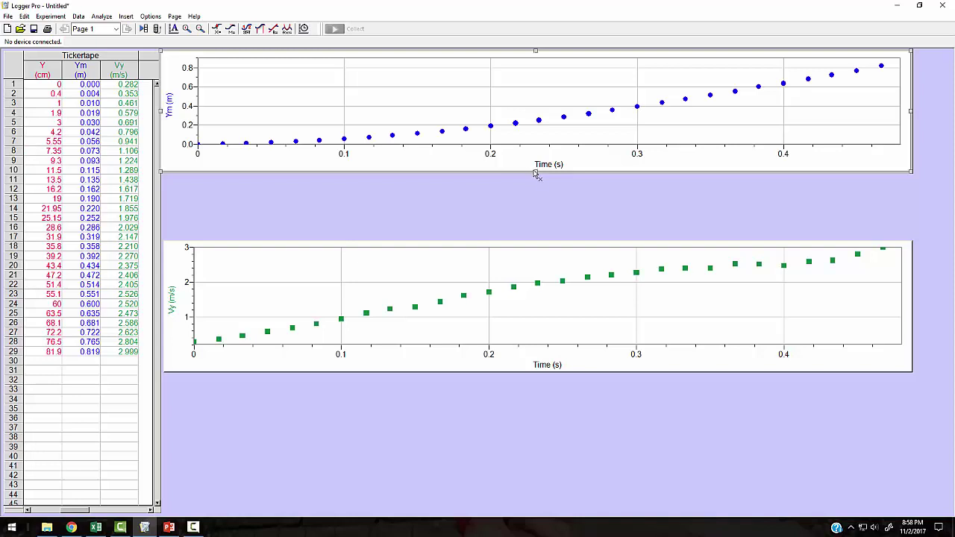
click(539, 165)
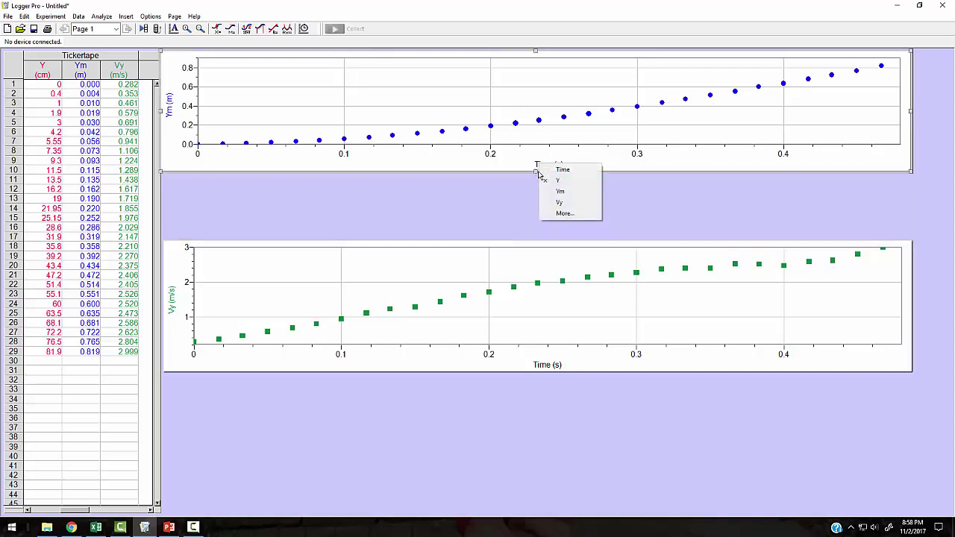
click(535, 176)
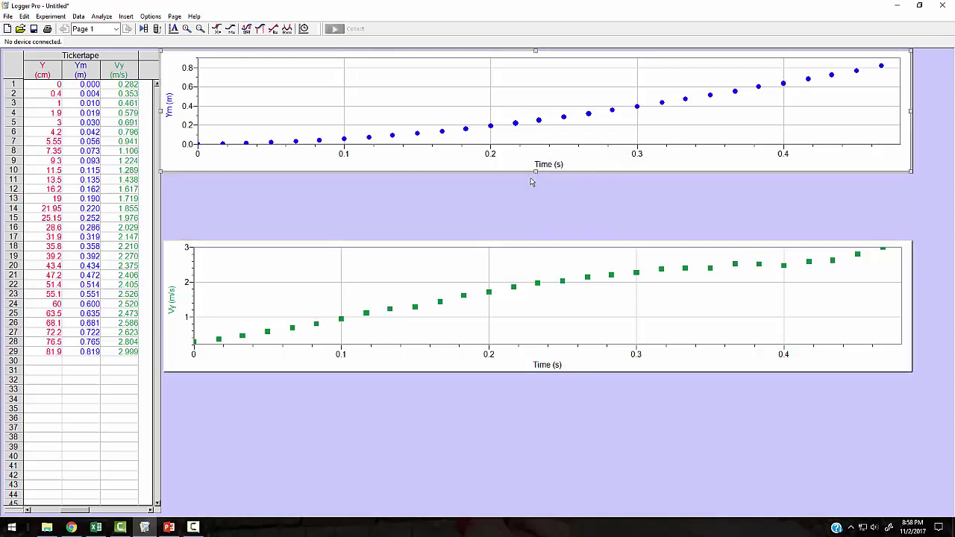
drag(535, 181, 536, 465)
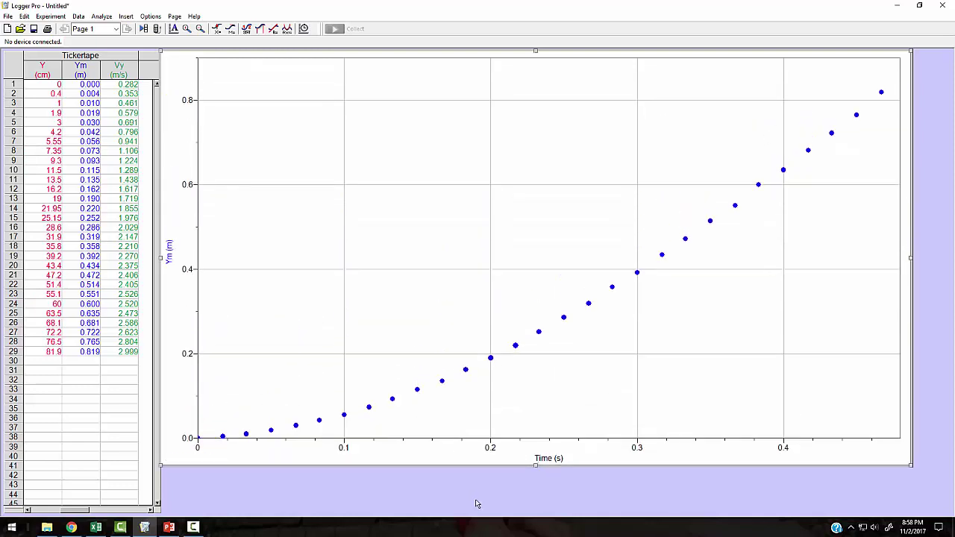
drag(536, 465, 555, 238)
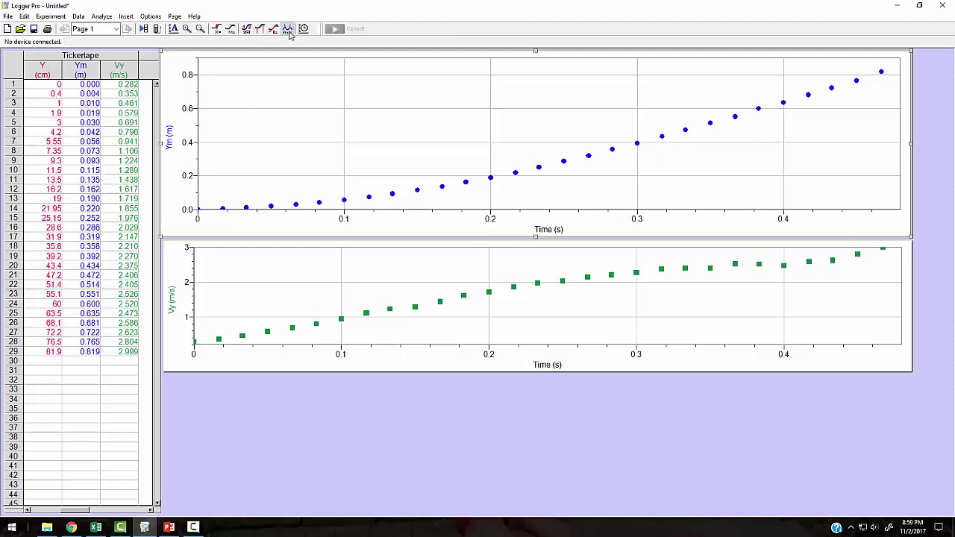
Fit At^2+Bt+C to all Ym data, giving A = 2.858, B = 0.4721, C = -0.01284
click(288, 29)
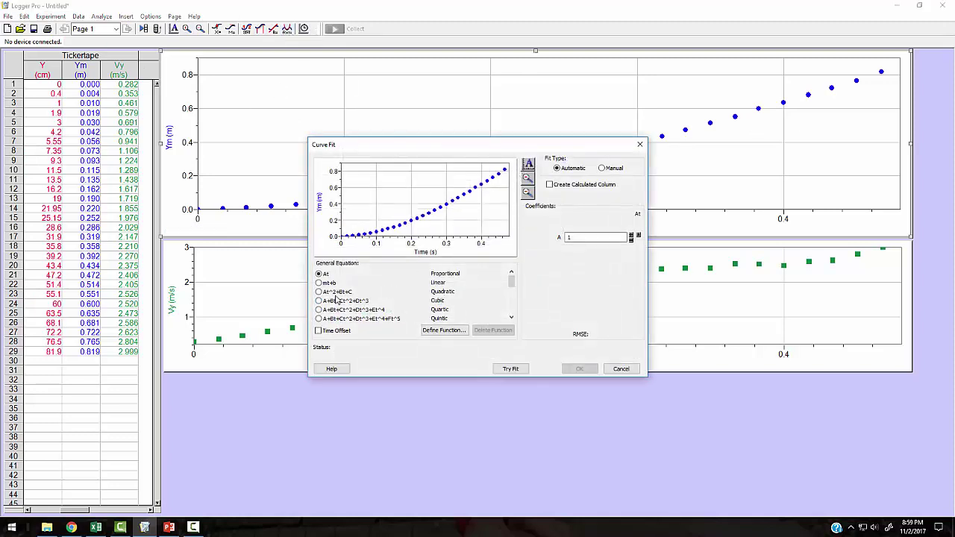
click(332, 293)
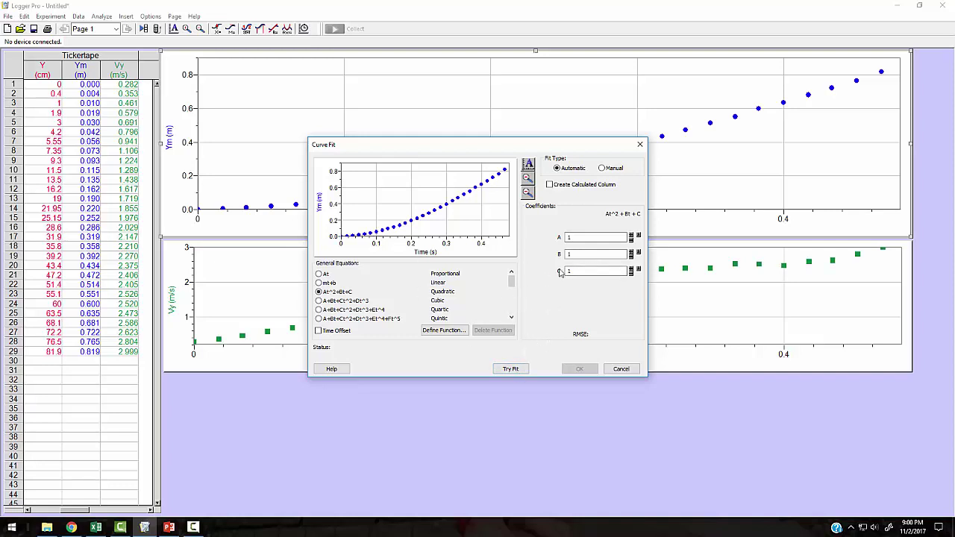
click(511, 368)
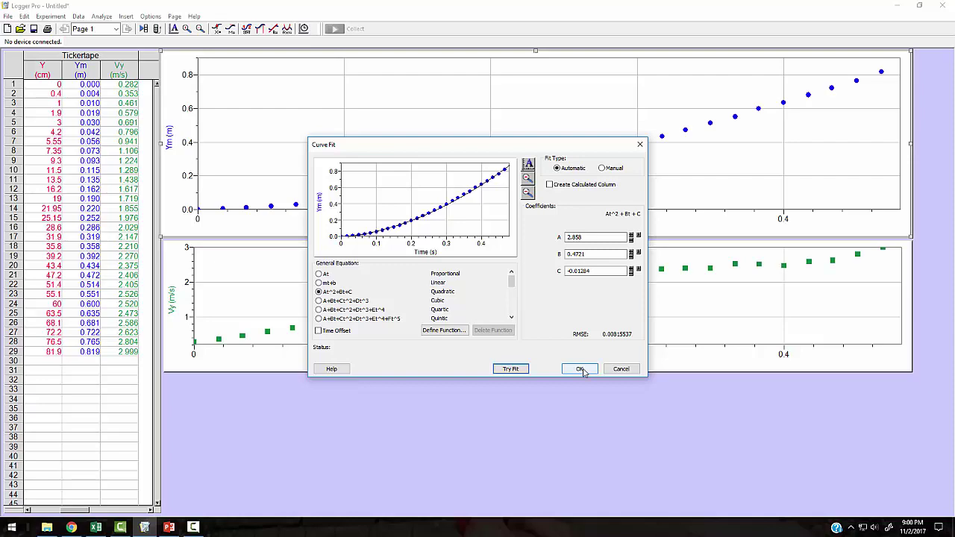
click(582, 369)
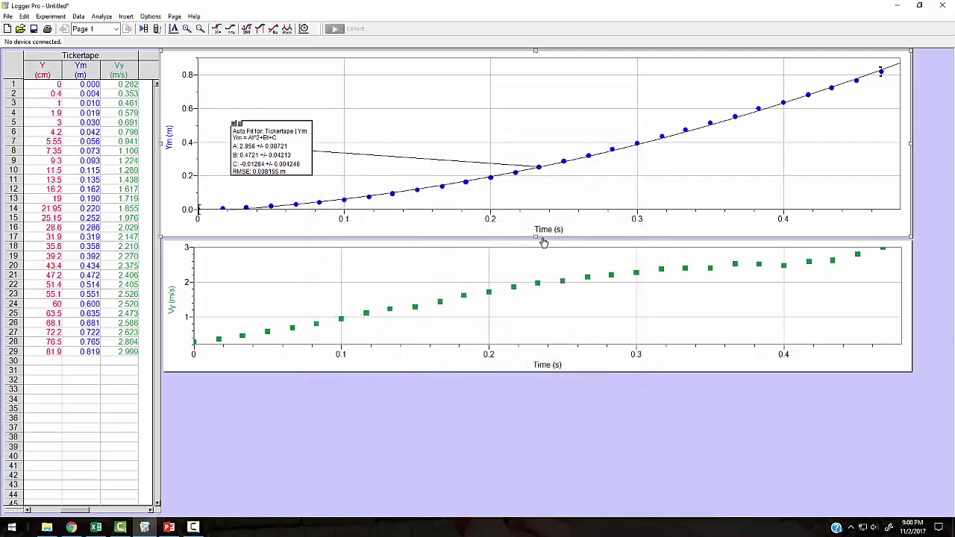
Enlarge the Ym graph, rescale its y-axis below zero, move the fit box right, and select 0–0.30 s
drag(537, 238, 553, 526)
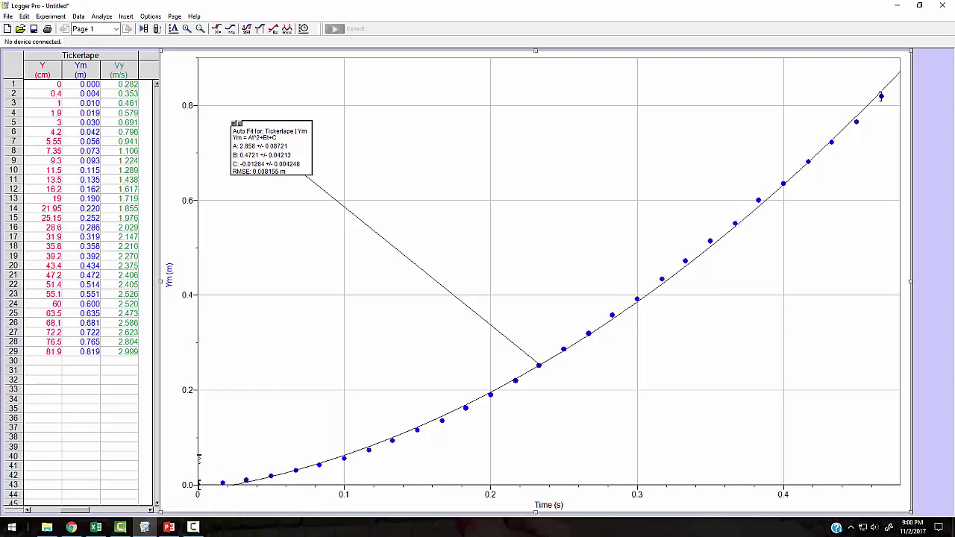
drag(197, 459, 198, 415)
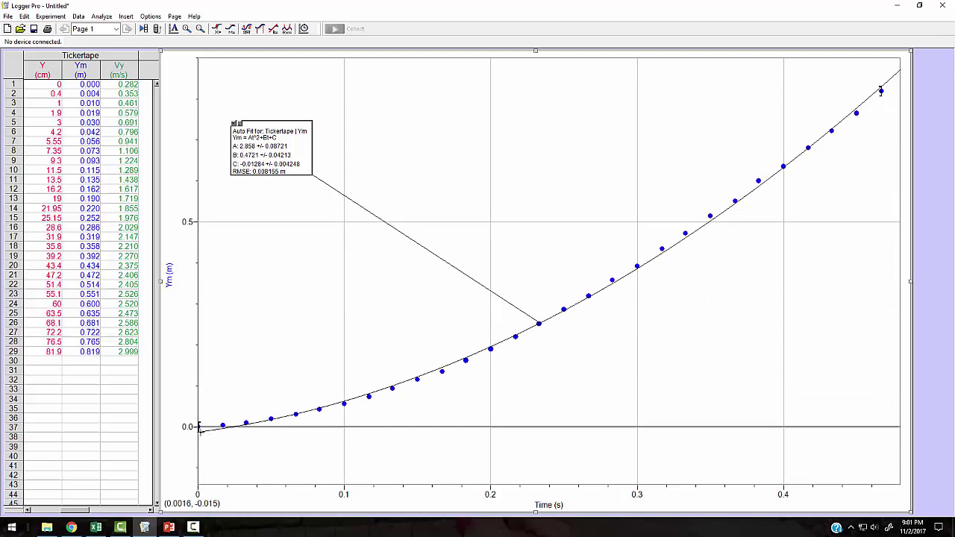
drag(199, 371, 200, 377)
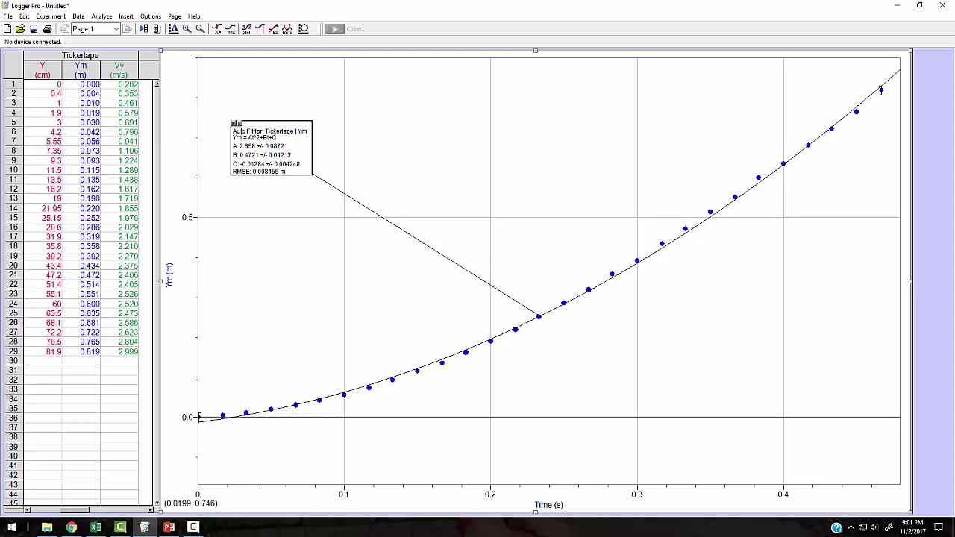
drag(310, 157, 821, 298)
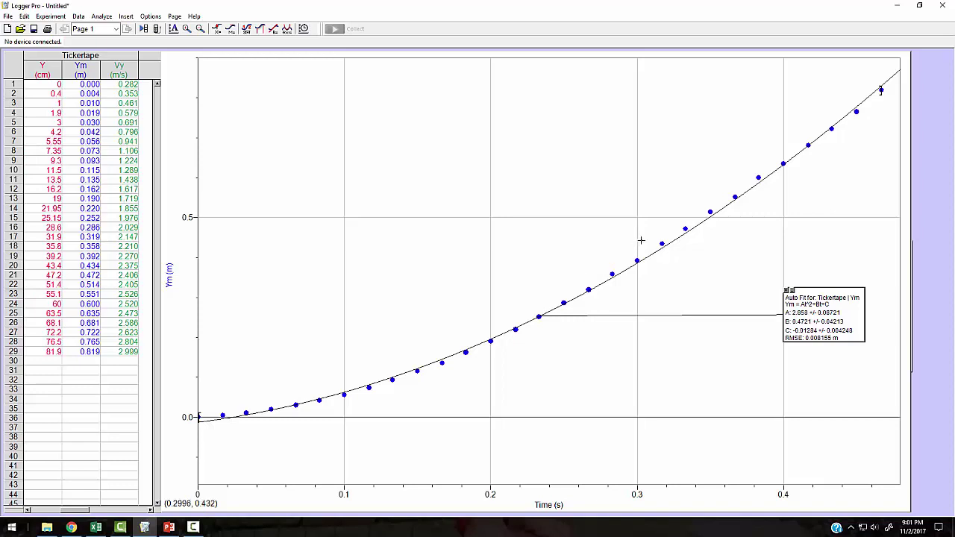
drag(640, 240, 196, 437)
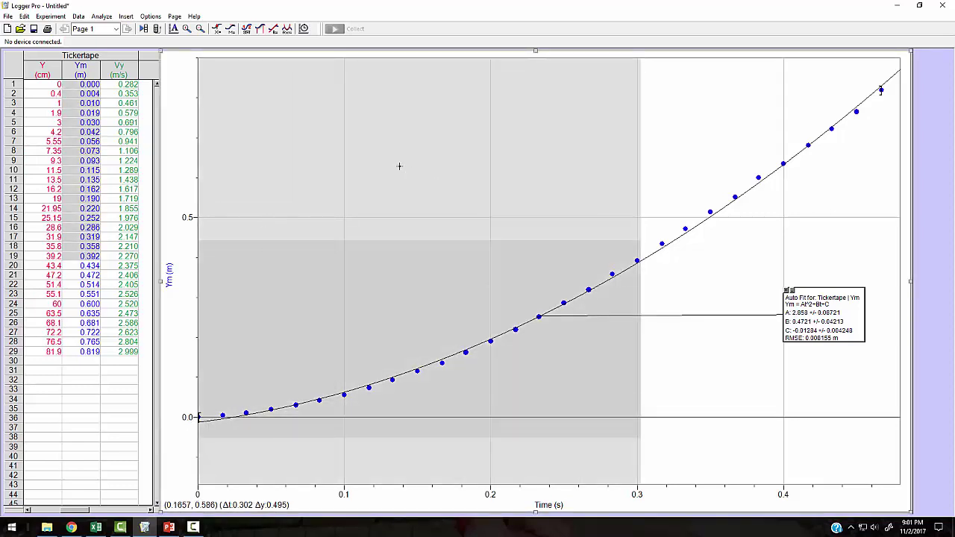
Fit At^2+Bt+C to the 0–0.30 s Ym data, giving A = 3.711 and RMSE = 0.001686 m
click(288, 30)
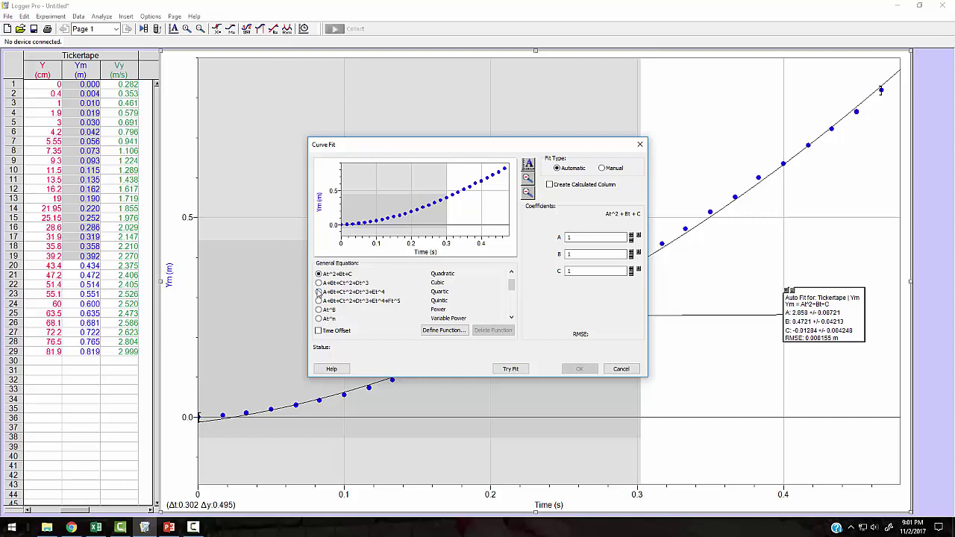
click(511, 370)
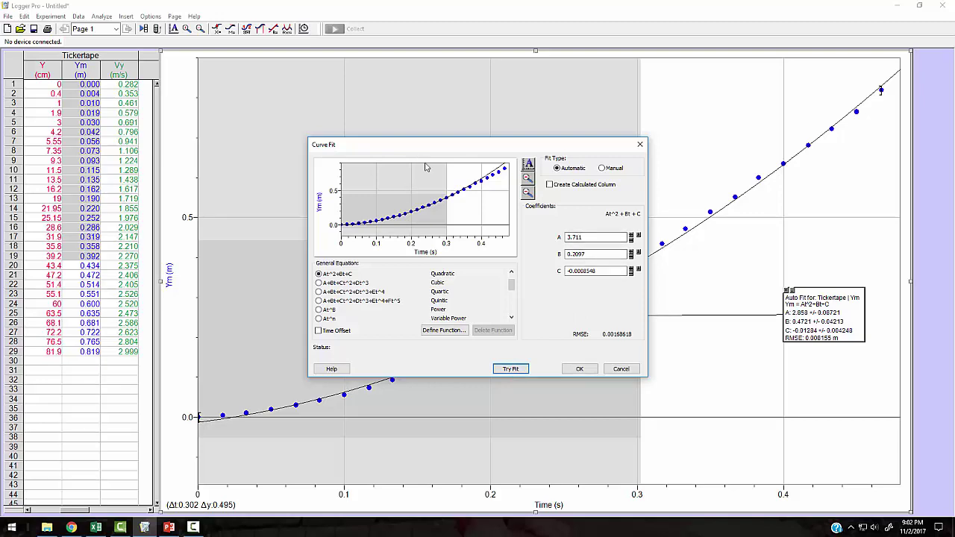
drag(418, 150, 689, 378)
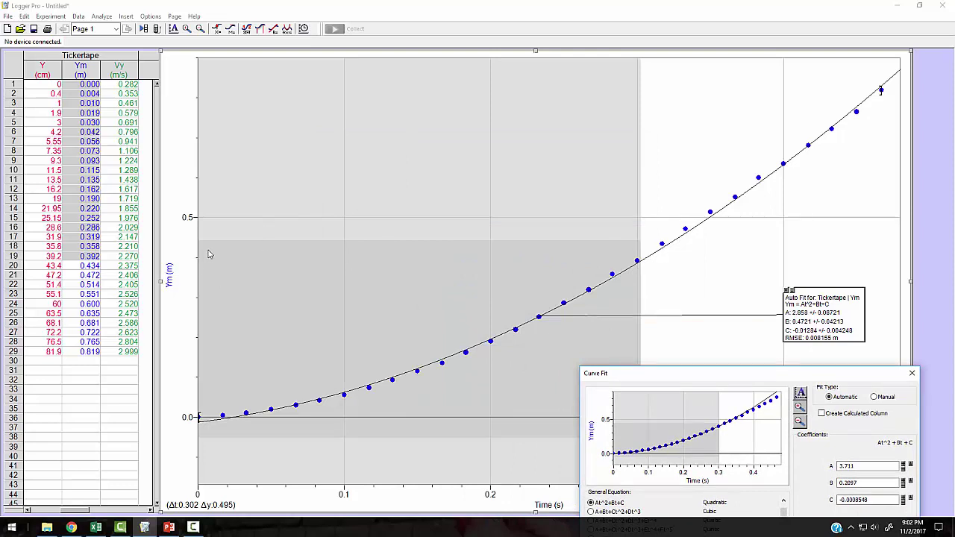
drag(679, 373, 538, 203)
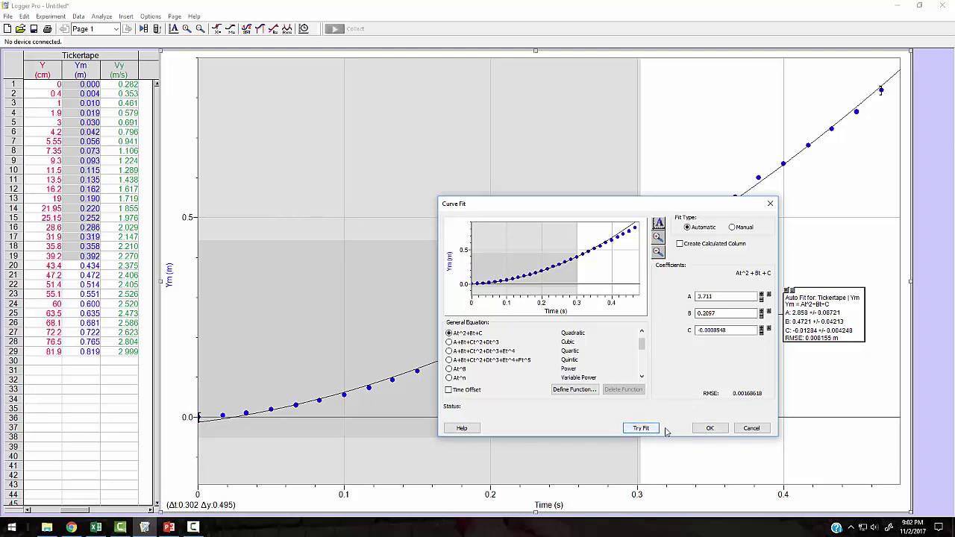
click(710, 428)
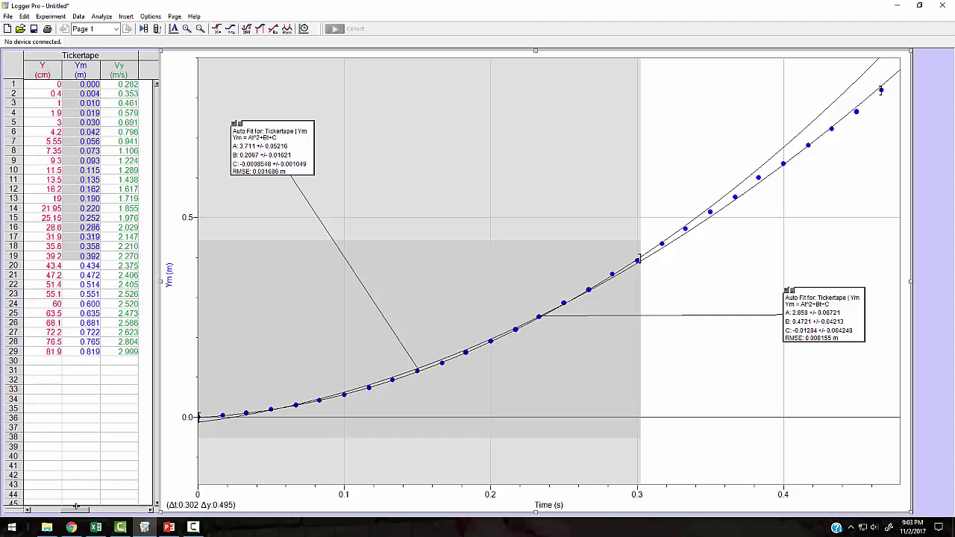
Scroll the table to the Time column, clear the selection, and select Time rows 1–2
drag(75, 510, 47, 510)
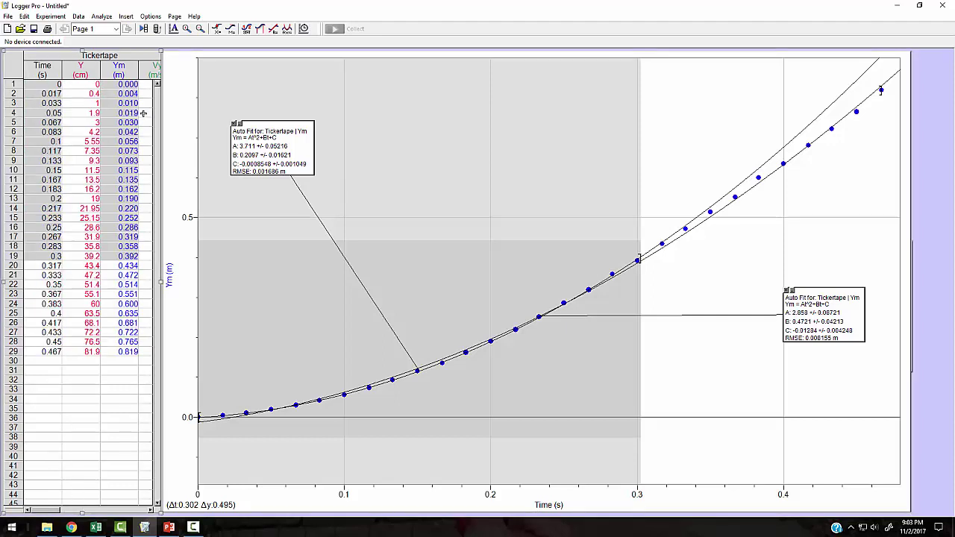
click(132, 94)
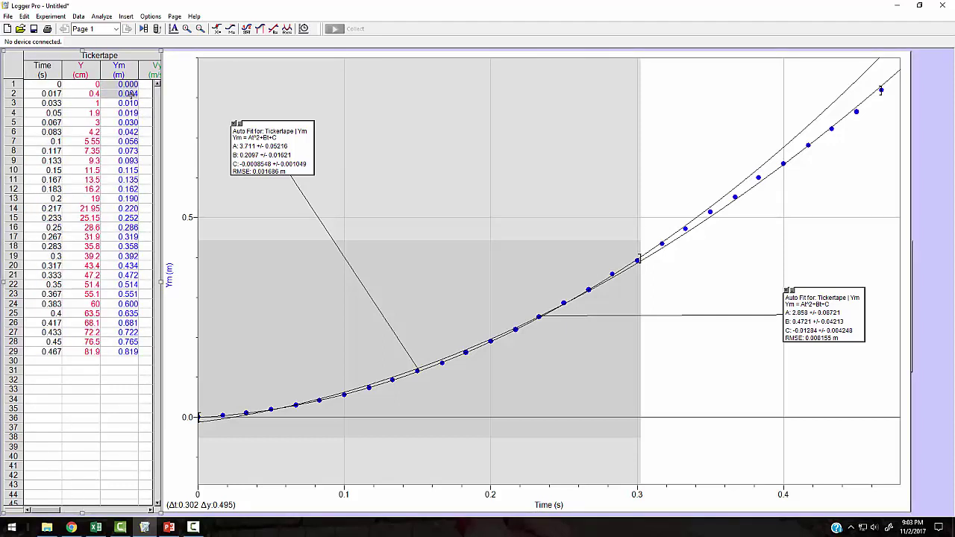
drag(53, 84, 52, 94)
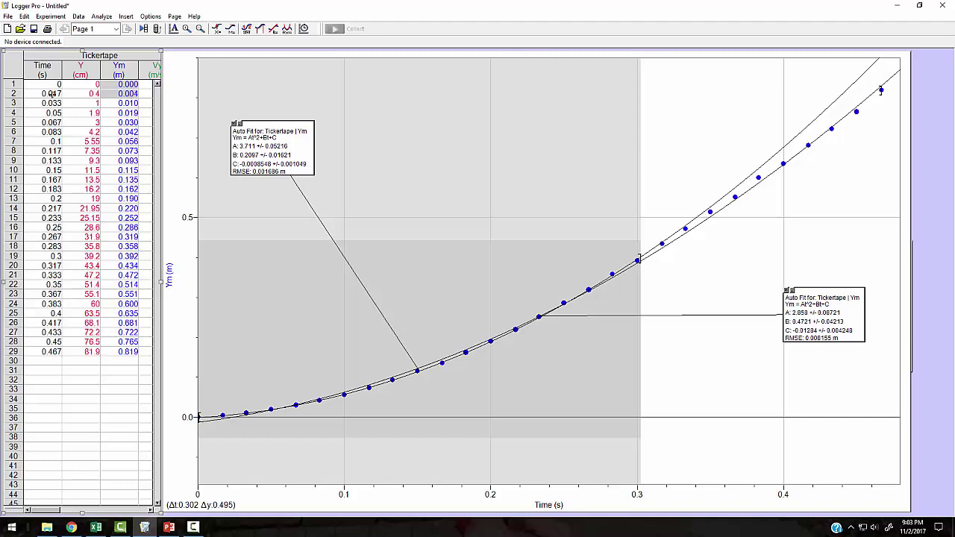